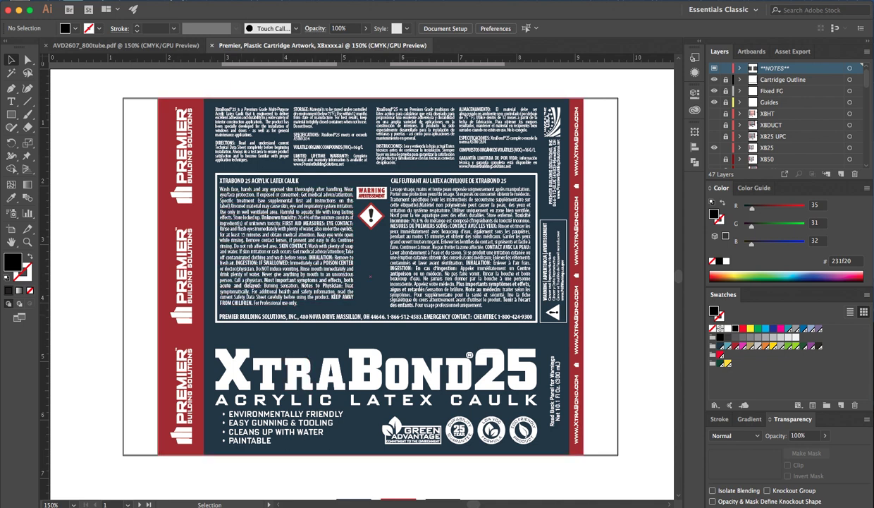
# Look over the XtraBond25 label and its layer list, and compare it with the AVD2607_800tube.pdf artwork.
pyautogui.scroll(-2, 775, 113)
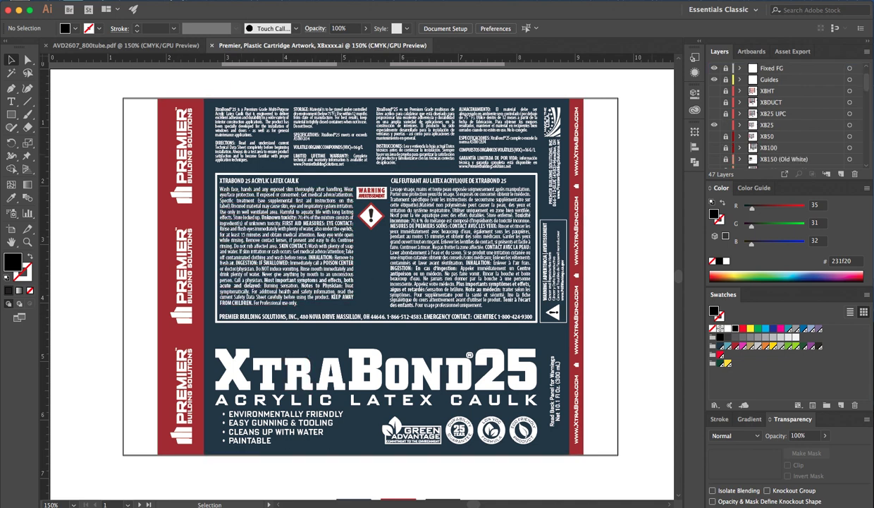
pyautogui.scroll(1, 361, 282)
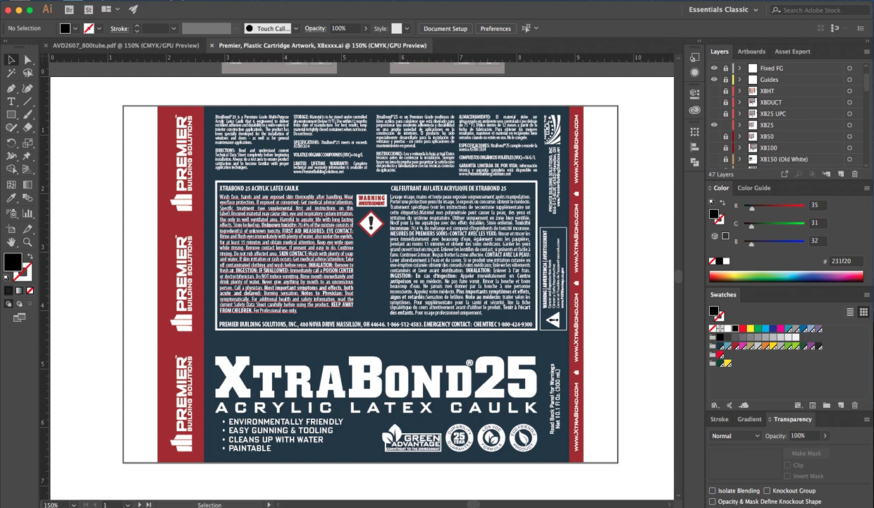
pyautogui.scroll(1, 362, 281)
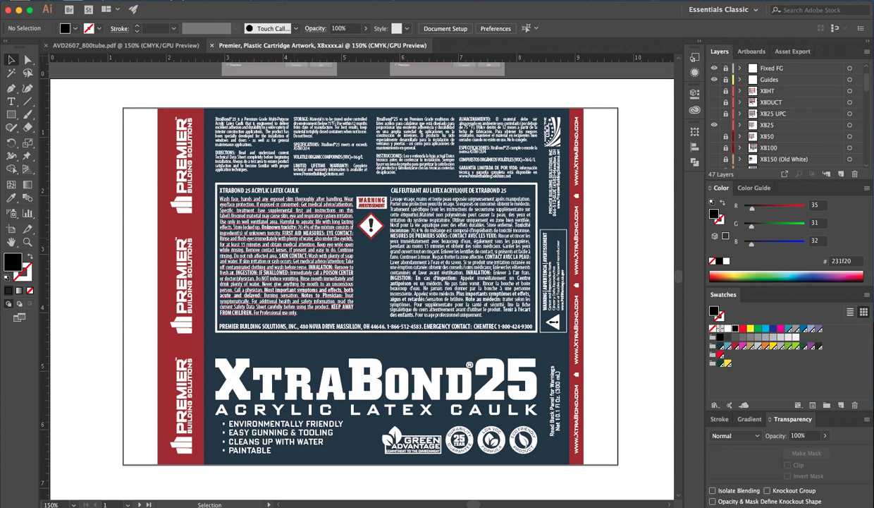
pyautogui.scroll(-1, 362, 280)
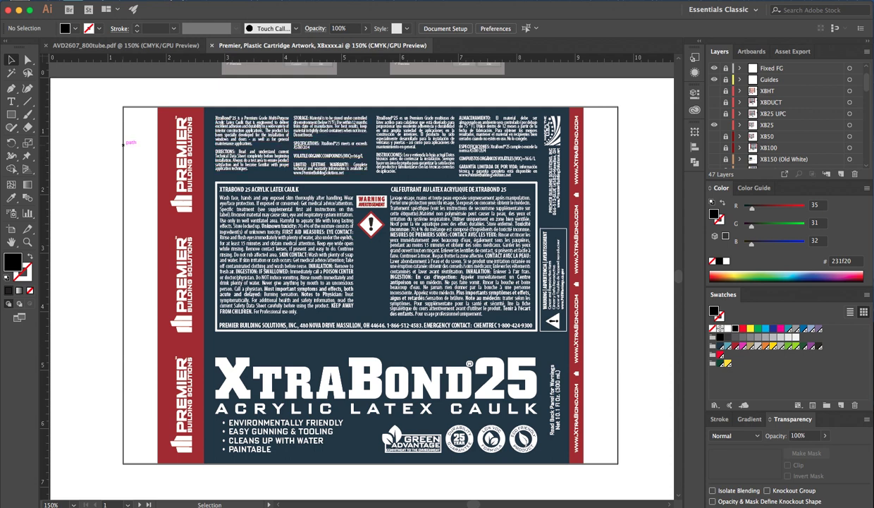
pyautogui.click(125, 45)
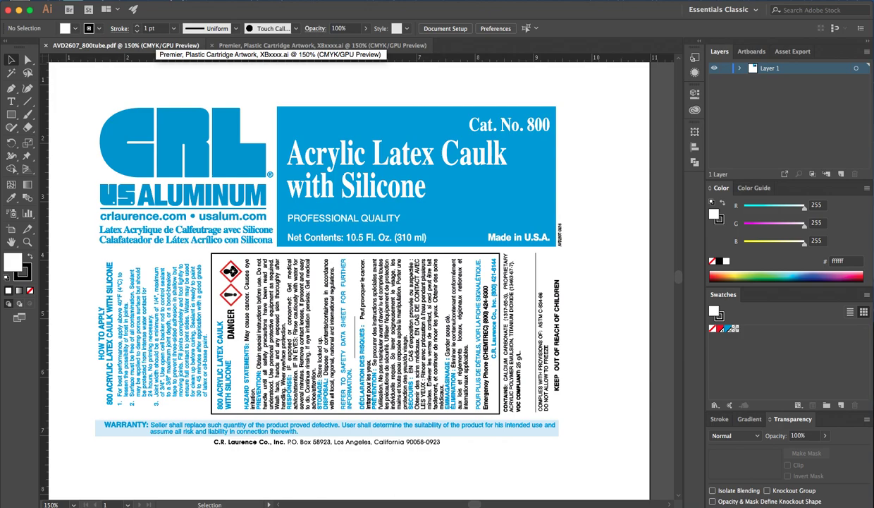
pyautogui.click(272, 45)
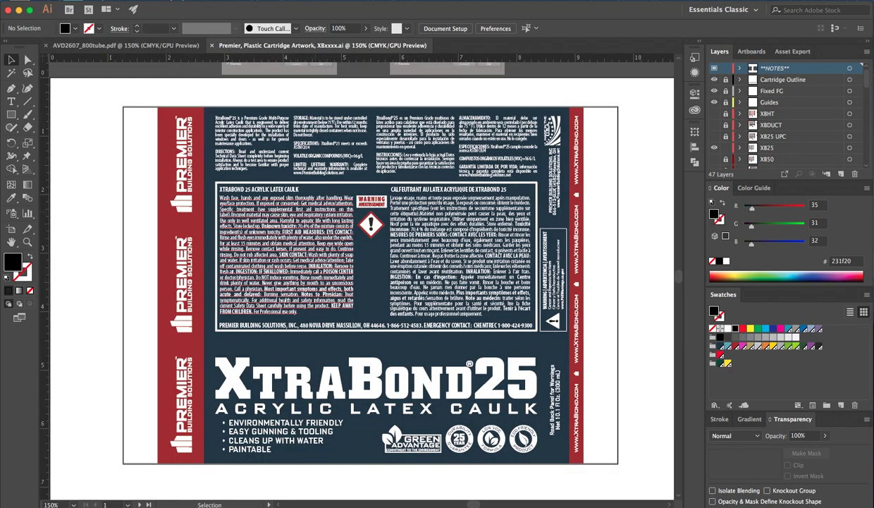
# Check that the English description text above the safety panel is editable, and narrow its two-column frame so the text reflows.
pyautogui.scroll(3, 374, 229)
pyautogui.scroll(-1, 373, 228)
pyautogui.moveTo(212, 177); pyautogui.dragTo(299, 342)
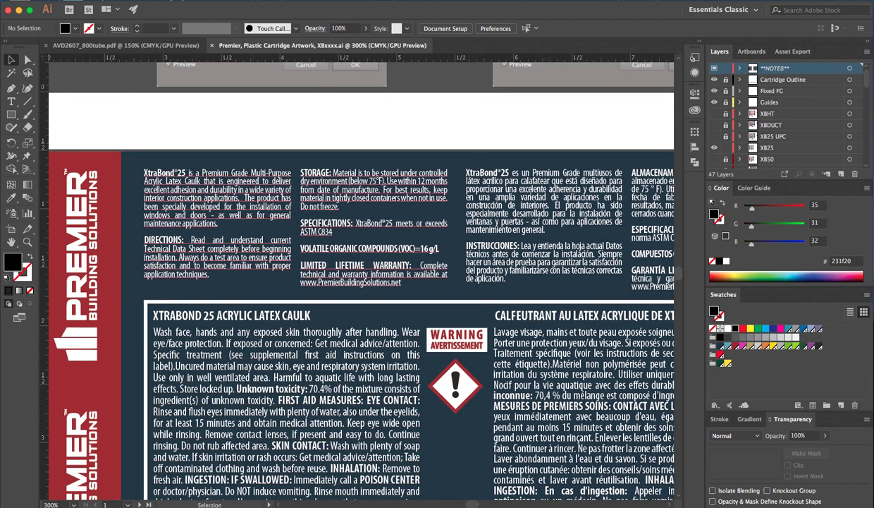
pyautogui.click(233, 211)
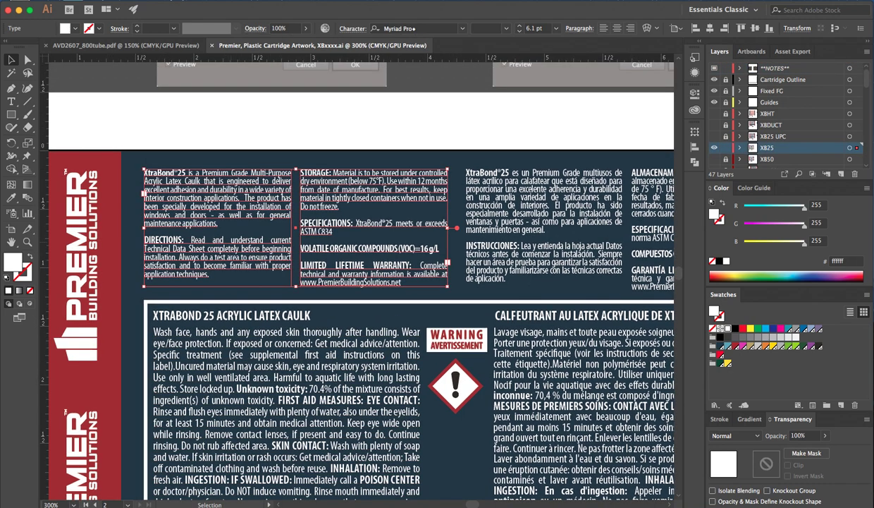
pyautogui.scroll(1, 208, 247)
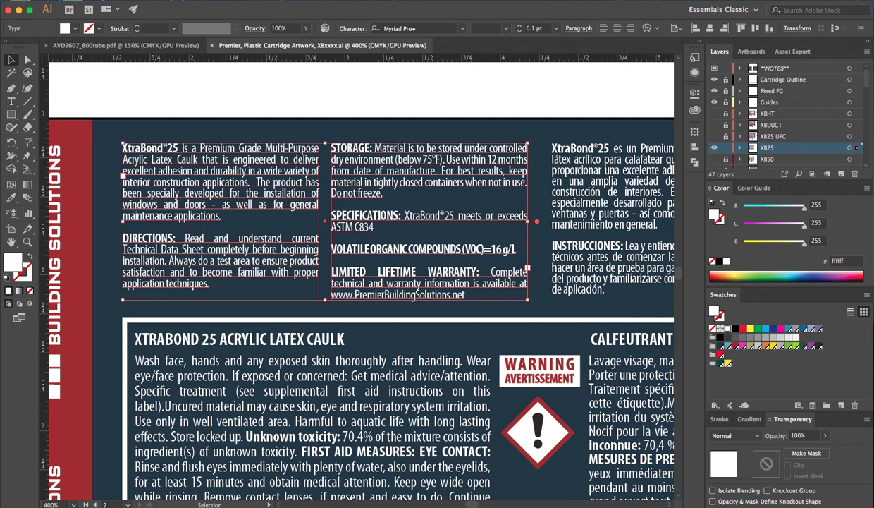
pyautogui.press('t')
pyautogui.moveTo(123, 182); pyautogui.dragTo(251, 194)
pyautogui.click(251, 193)
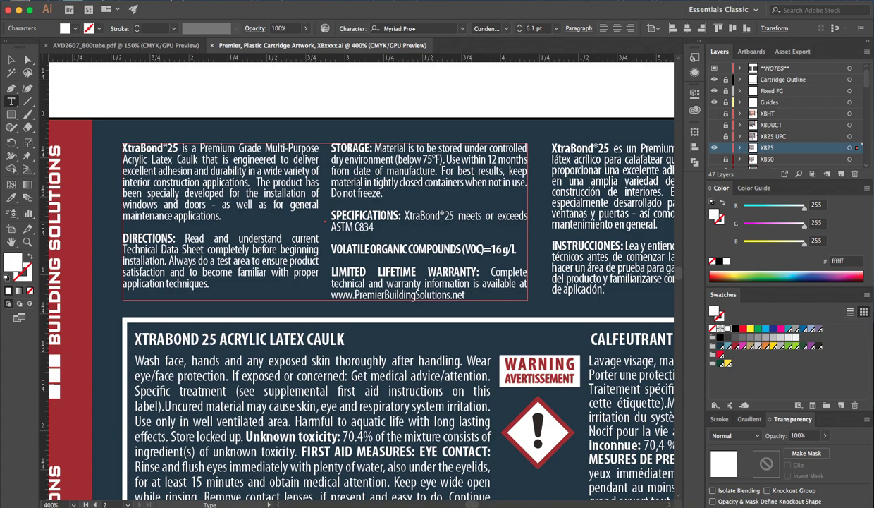
pyautogui.press('Escape')
pyautogui.moveTo(529, 221); pyautogui.dragTo(457, 220)
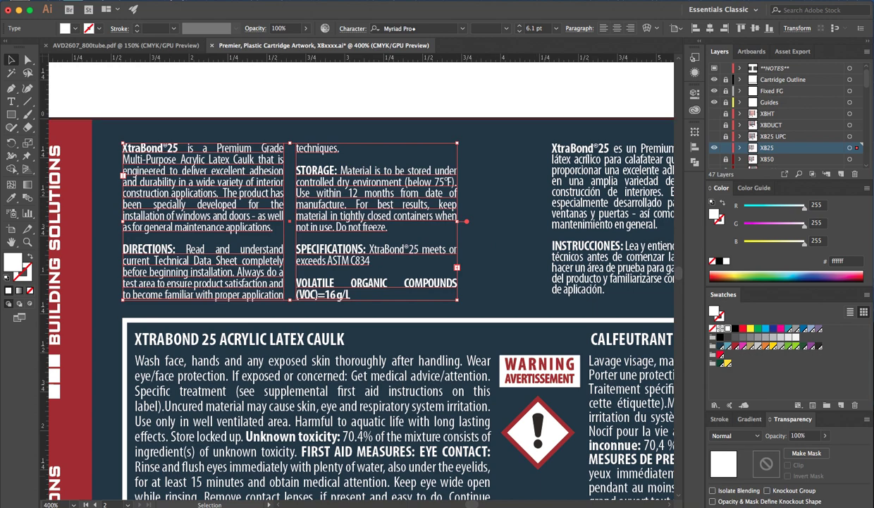
pyautogui.click(539, 364)
pyautogui.doubleClick(539, 365)
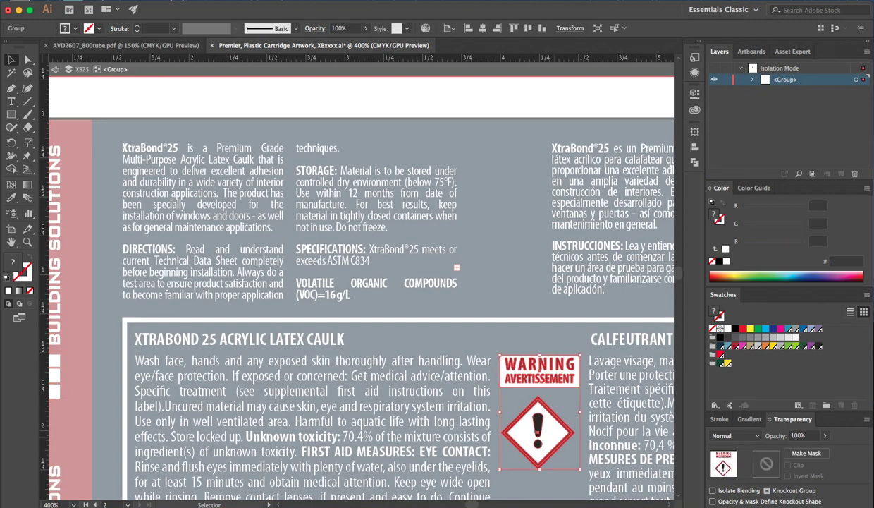
pyautogui.press('shift+super+a')
pyautogui.press('Escape')
pyautogui.click(522, 282)
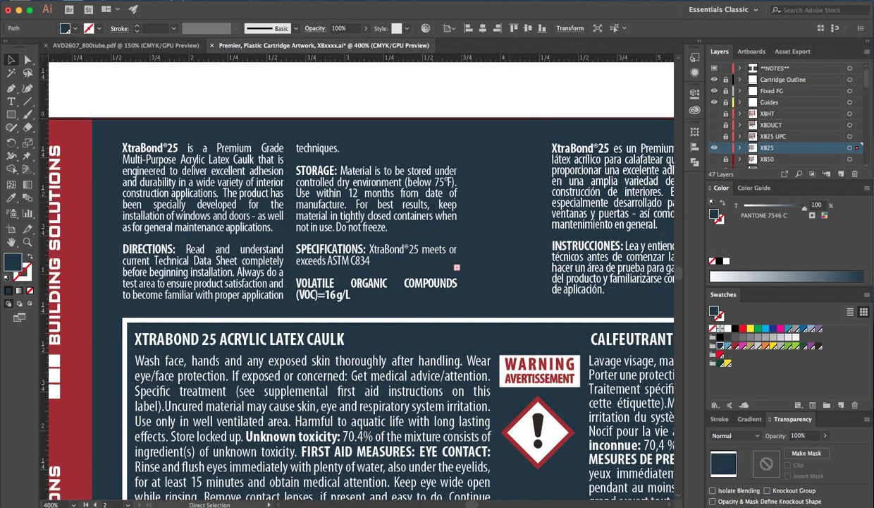
# Place a copy of the red warning symbol group in the gap between the English and Spanish description texts.
pyautogui.hotkey('ctrl', 'v')
pyautogui.moveTo(383, 296); pyautogui.dragTo(540, 226)
pyautogui.moveTo(553, 261); pyautogui.dragTo(540, 255)
pyautogui.moveTo(455, 302); pyautogui.dragTo(255, 235)
pyautogui.scroll(-2, 255, 235)
pyautogui.moveTo(243, 283); pyautogui.dragTo(365, 210)
pyautogui.scroll(-1, 366, 210)
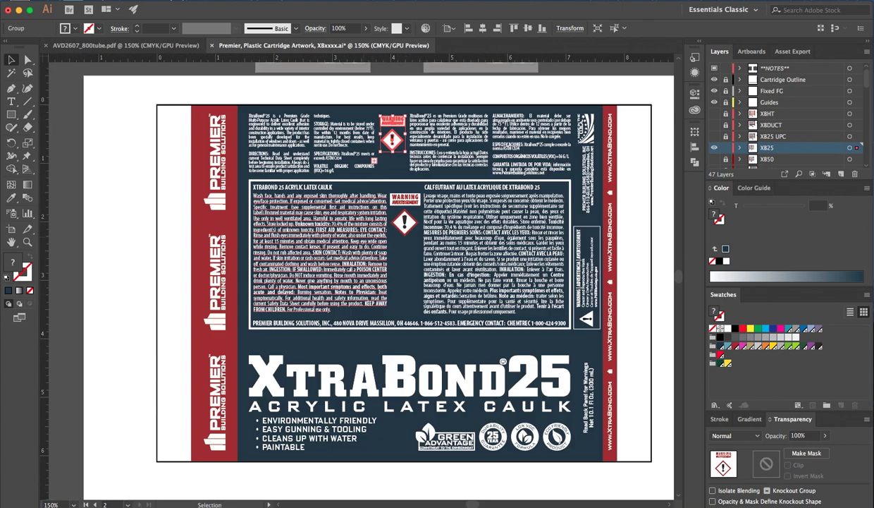
# Move the bordered bilingual safety panel down and to the right, to about X 5.92 in, Y 4.23 in.
pyautogui.click(371, 251)
pyautogui.moveTo(371, 251); pyautogui.dragTo(411, 289)
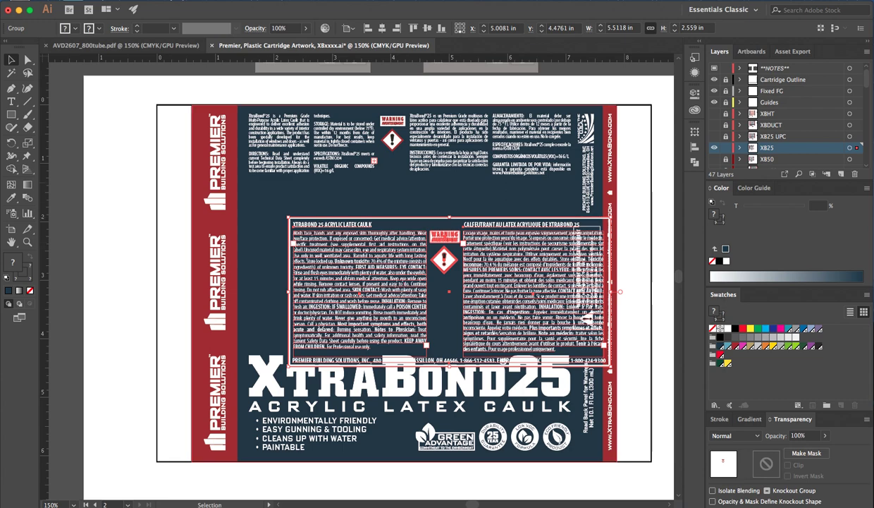
pyautogui.moveTo(450, 290); pyautogui.dragTo(502, 276)
pyautogui.press('super+equal')
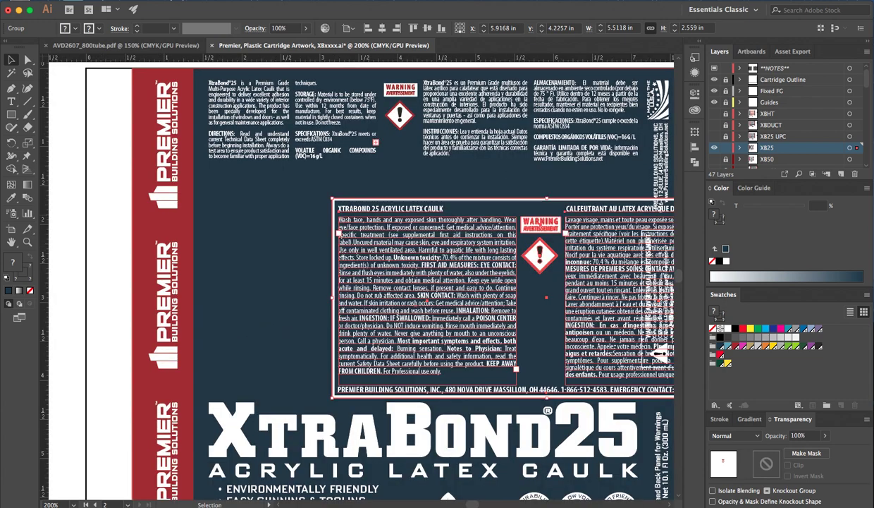
pyautogui.press('super+minus')
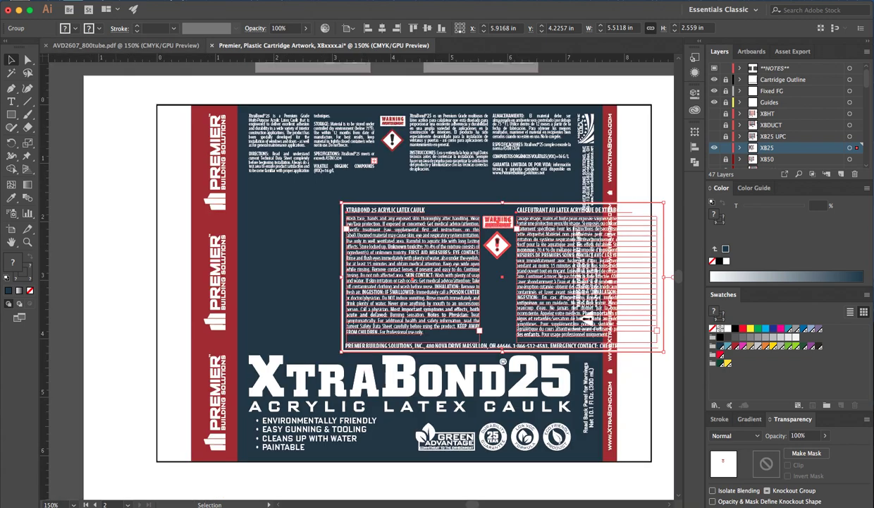
# Switch to AVD2607_800tube.pdf and examine how its label artwork is grouped by selecting and deselecting all of it.
pyautogui.click(126, 46)
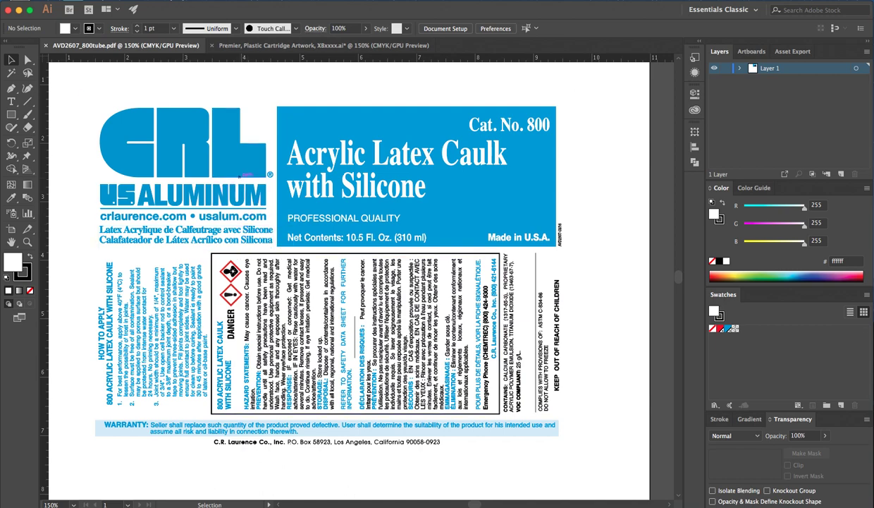
pyautogui.click(259, 212)
pyautogui.press('super+shift+a')
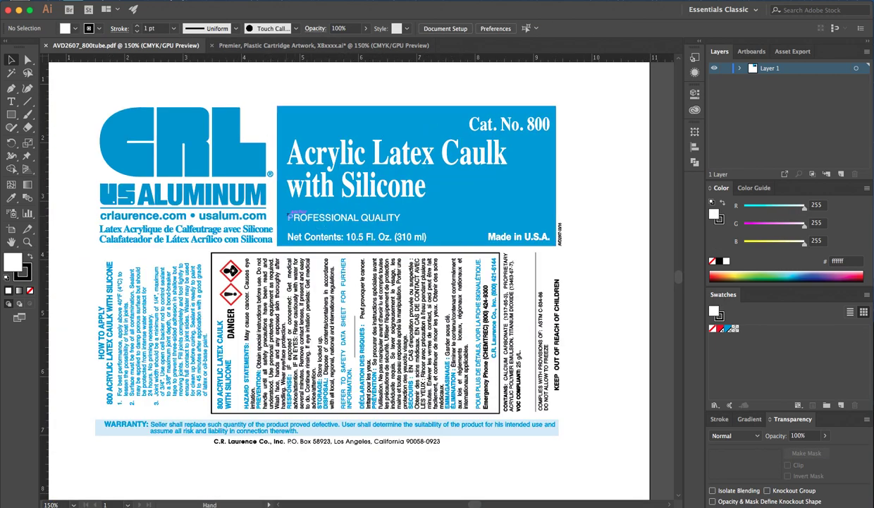
pyautogui.moveTo(289, 217); pyautogui.dragTo(332, 215)
pyautogui.press('super+equal')
pyautogui.press('super+minus')
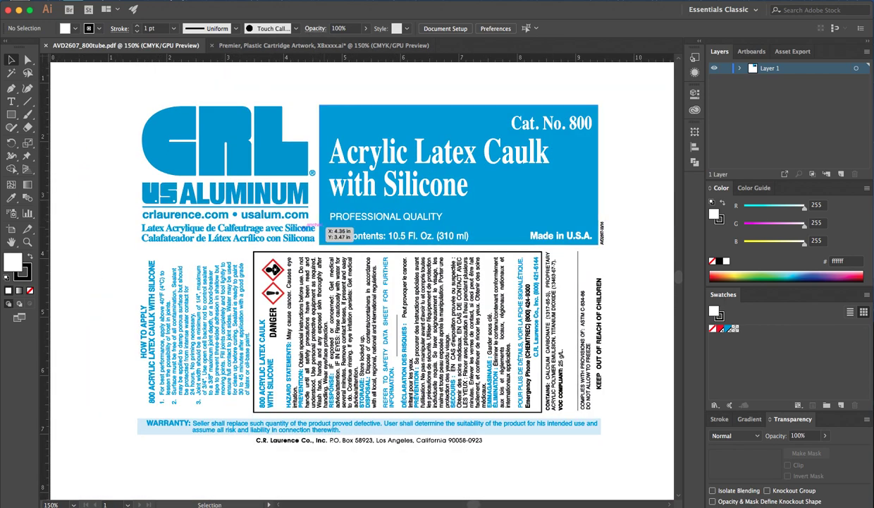
pyautogui.press('super+a')
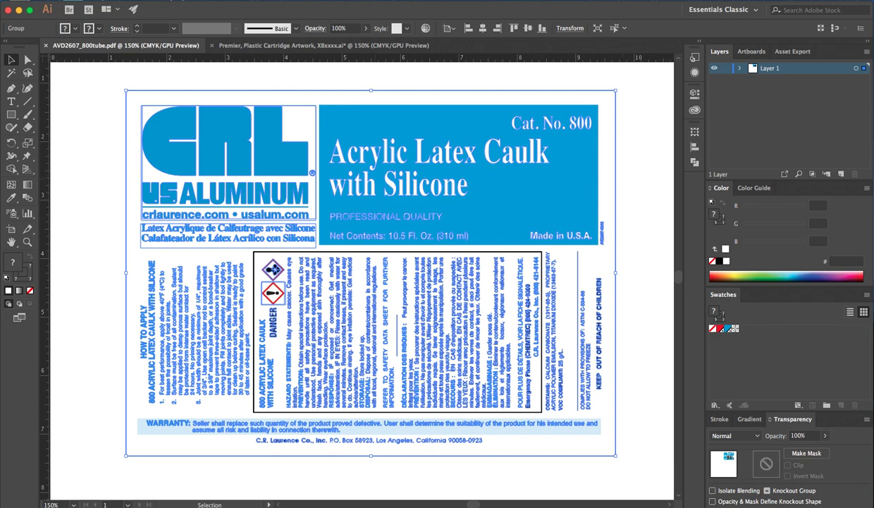
pyautogui.press('super+shift+a')
pyautogui.press('super+a')
pyautogui.press('super+shift+a')
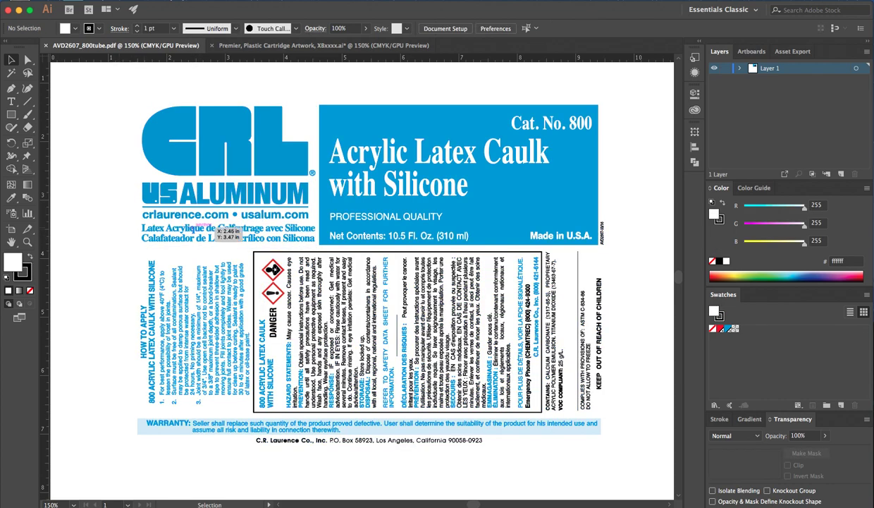
# Rotate the entire CRL label artwork 90° clockwise so the safety text reads horizontally.
pyautogui.press('super+a')
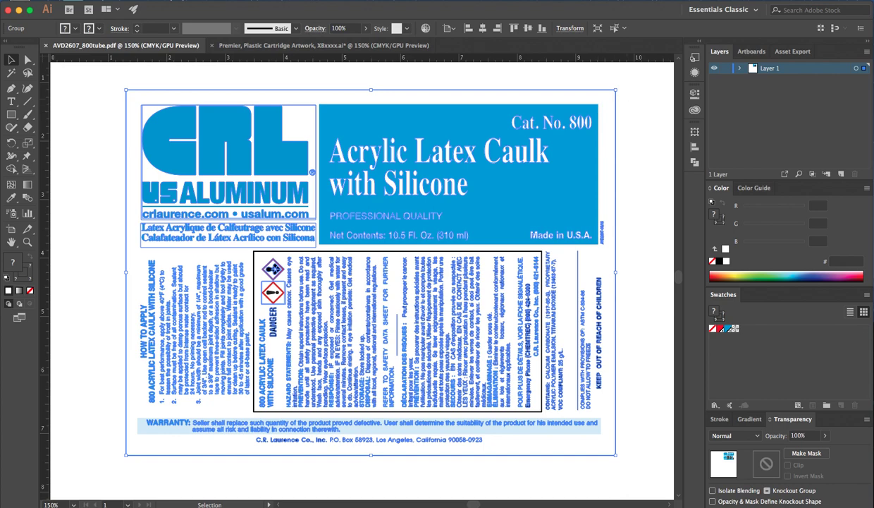
pyautogui.moveTo(618, 86); pyautogui.dragTo(547, 429)
pyautogui.press('super+shift+a')
pyautogui.press('super+1')
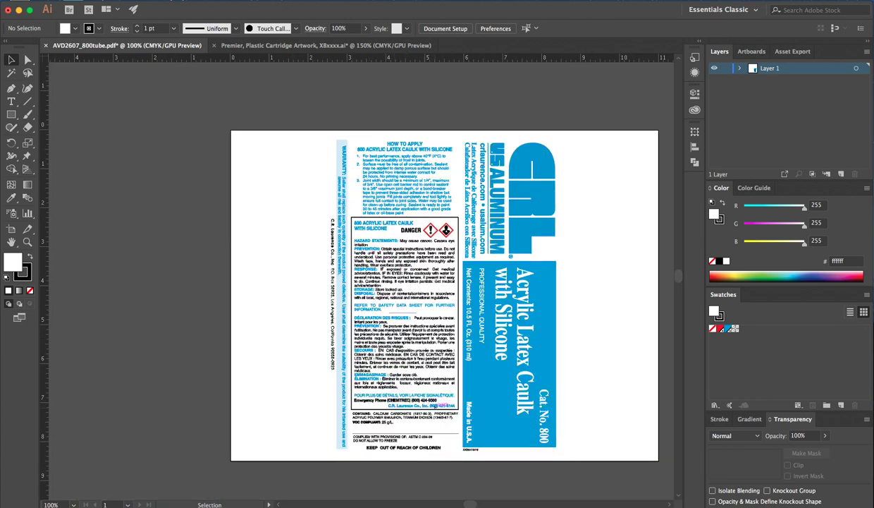
# Draw a wide rectangle over the lower safety text, fill it with PANTONE Process Blue C, and move it across the artboard's left edge.
pyautogui.scroll(2, 392, 392)
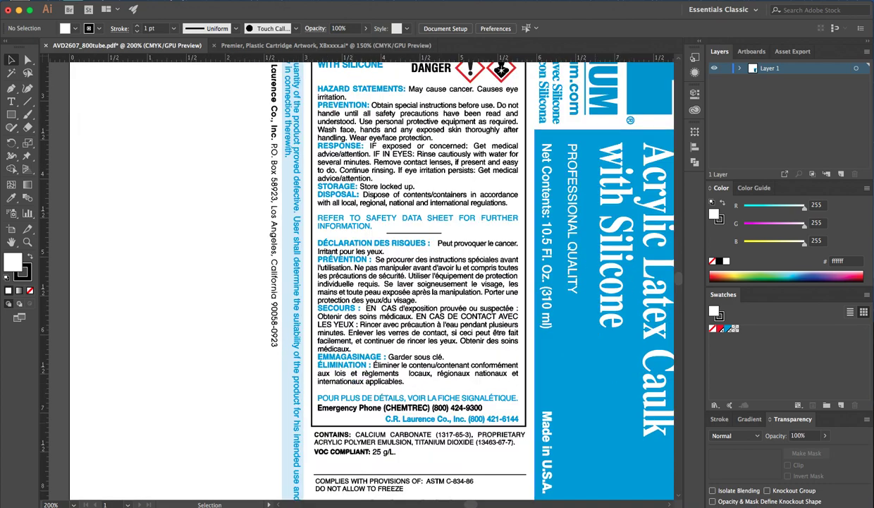
pyautogui.scroll(-1, 441, 388)
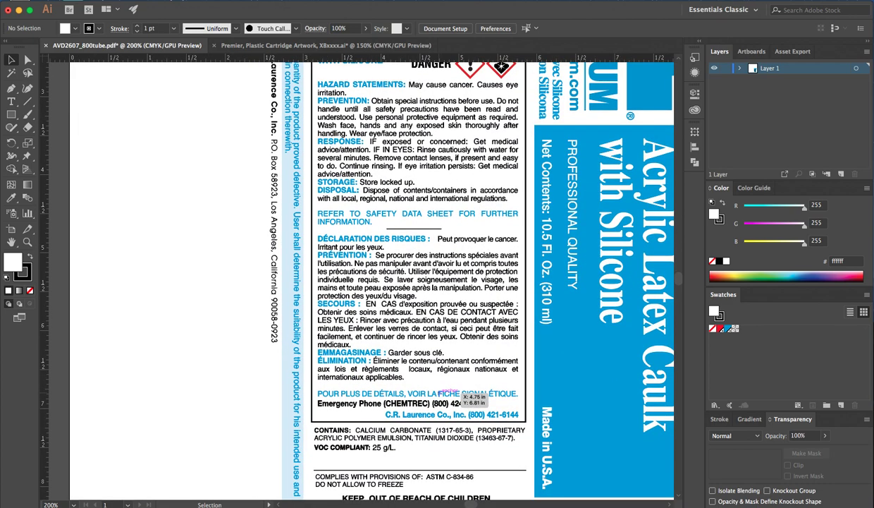
pyautogui.scroll(-1, 440, 392)
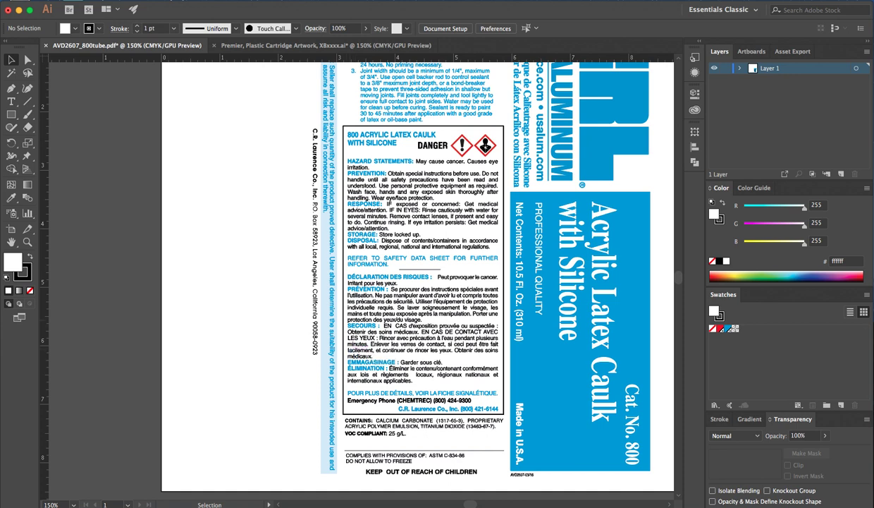
pyautogui.click(12, 113)
pyautogui.moveTo(321, 320); pyautogui.dragTo(520, 393)
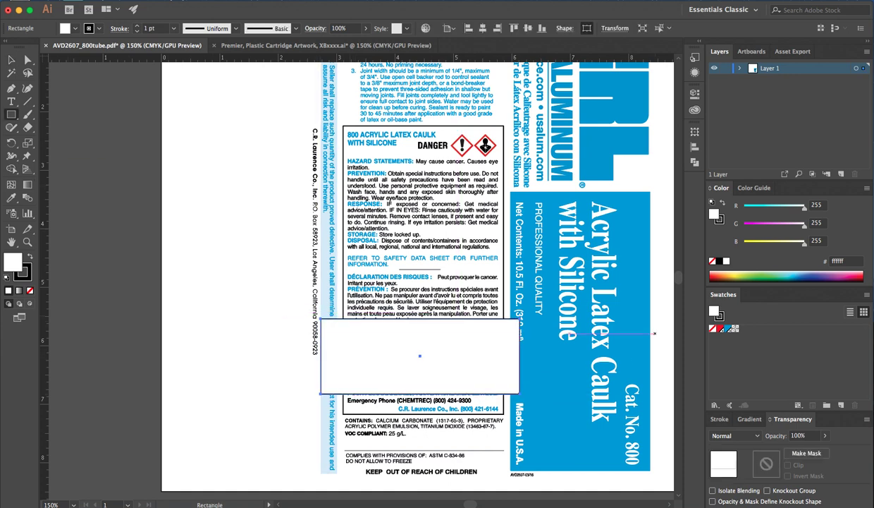
pyautogui.click(728, 328)
pyautogui.press('v')
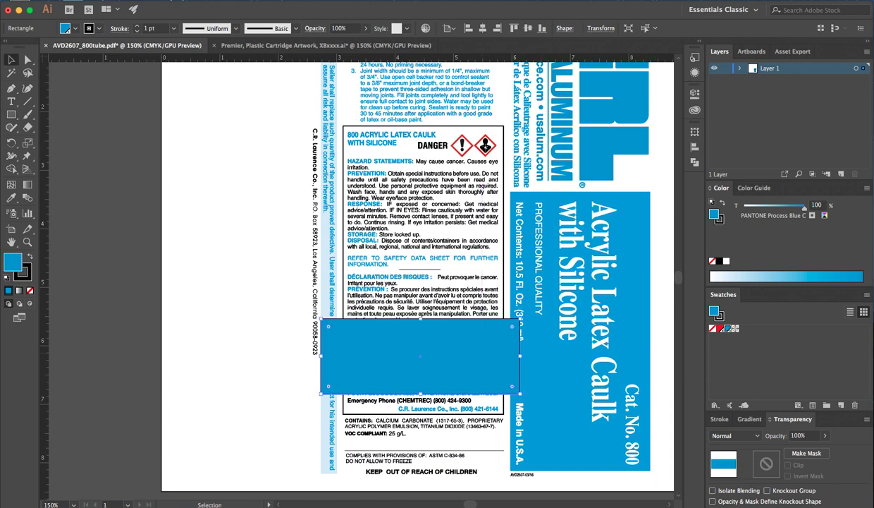
pyautogui.moveTo(421, 356); pyautogui.dragTo(139, 280)
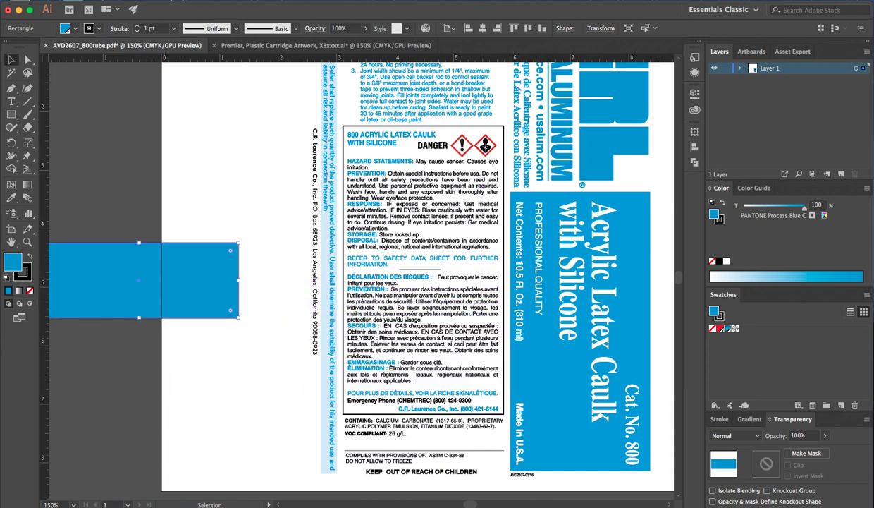
# Switch to the Premier cartridge artwork and move the bordered safety panel to about X 5.55 in, Y 5.32 in.
pyautogui.click(239, 45)
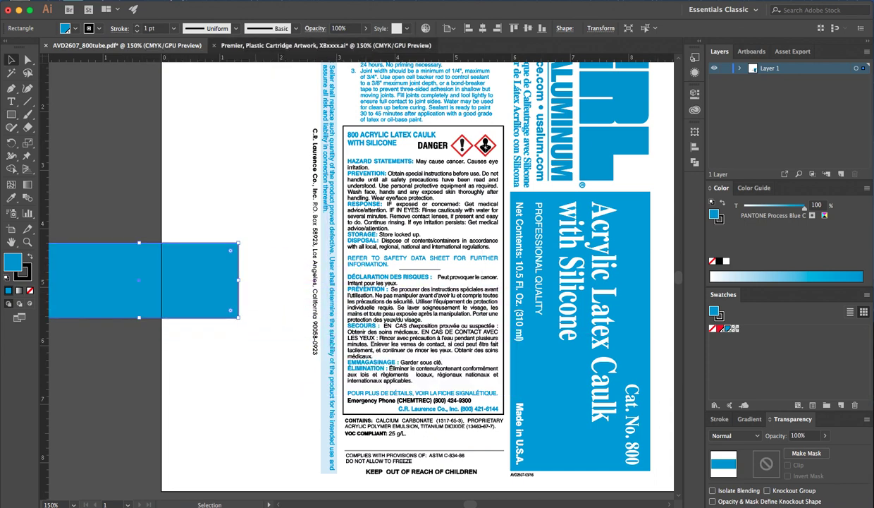
pyautogui.moveTo(347, 213); pyautogui.dragTo(326, 276)
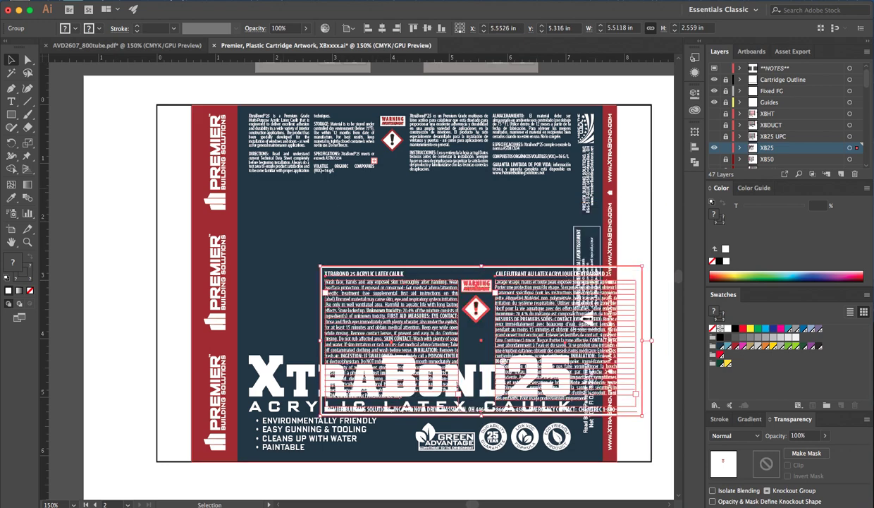
pyautogui.click(310, 226)
# Return to AVD2607_800tube.pdf and shift the blue rectangle slightly farther left.
pyautogui.click(127, 45)
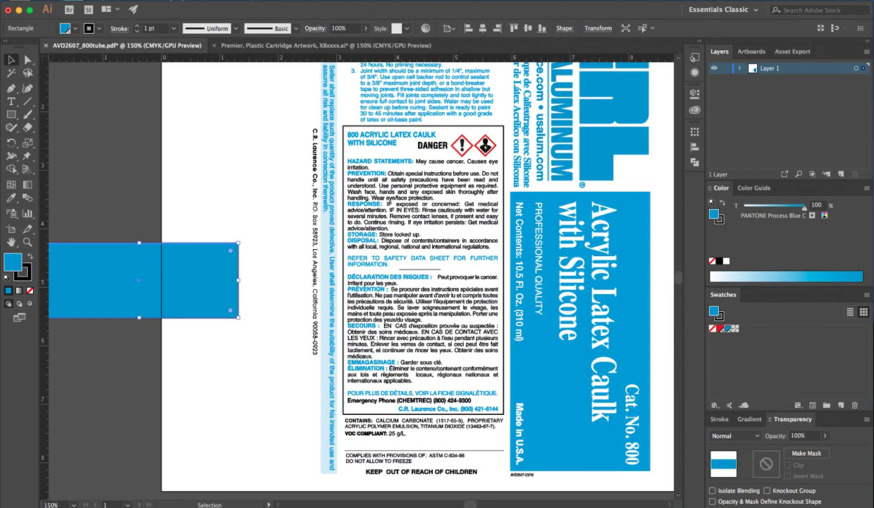
pyautogui.press('super+shift+a')
pyautogui.press('super+z')
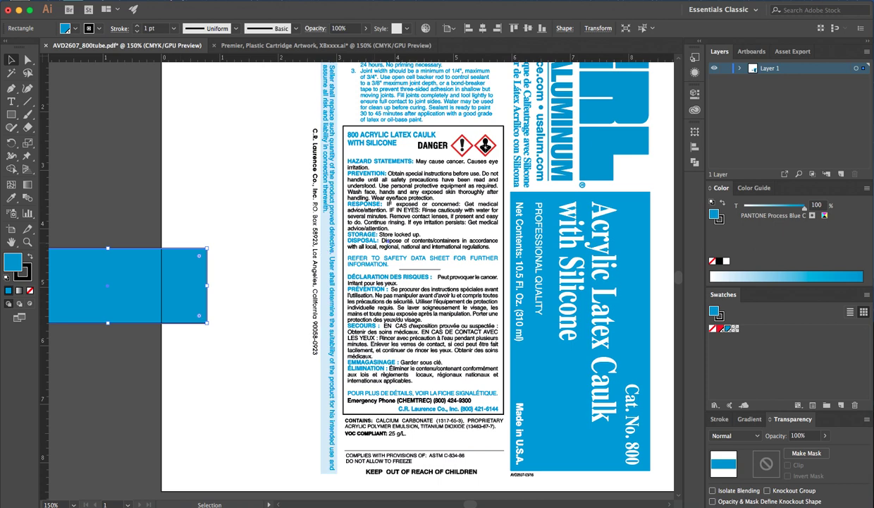
# Select the rotated CRL label artwork as one group.
pyautogui.click(406, 245)
pyautogui.scroll(-1, 407, 247)
pyautogui.moveTo(440, 228); pyautogui.dragTo(328, 247)
pyautogui.scroll(1, 329, 245)
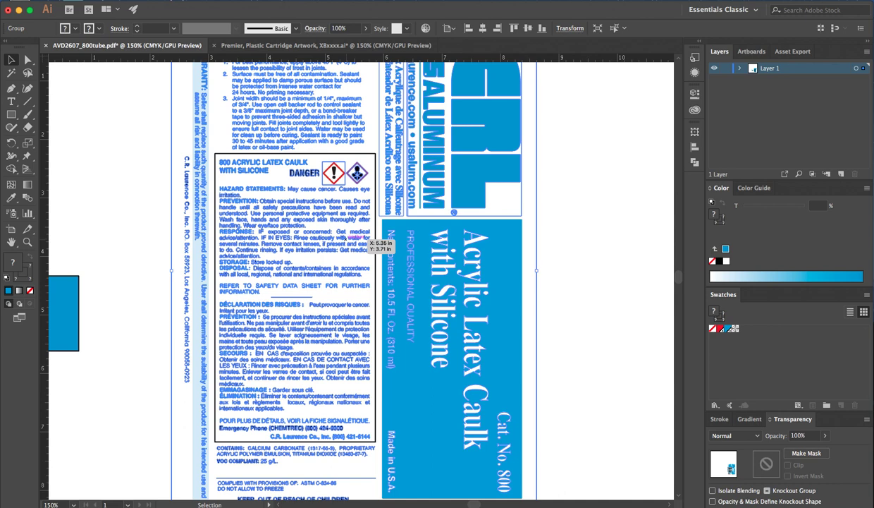
# Ungroup the rotated CRL label artwork and clear the selection.
pyautogui.scroll(1, 356, 239)
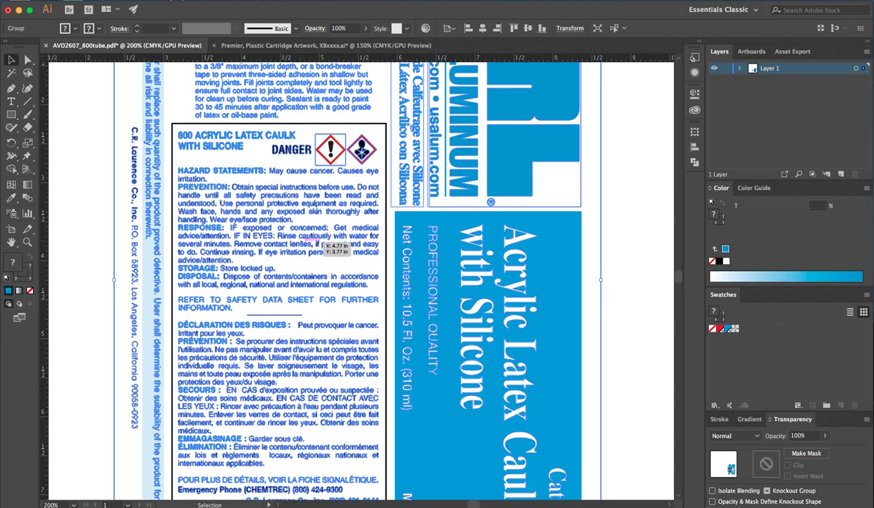
pyautogui.scroll(1, 308, 232)
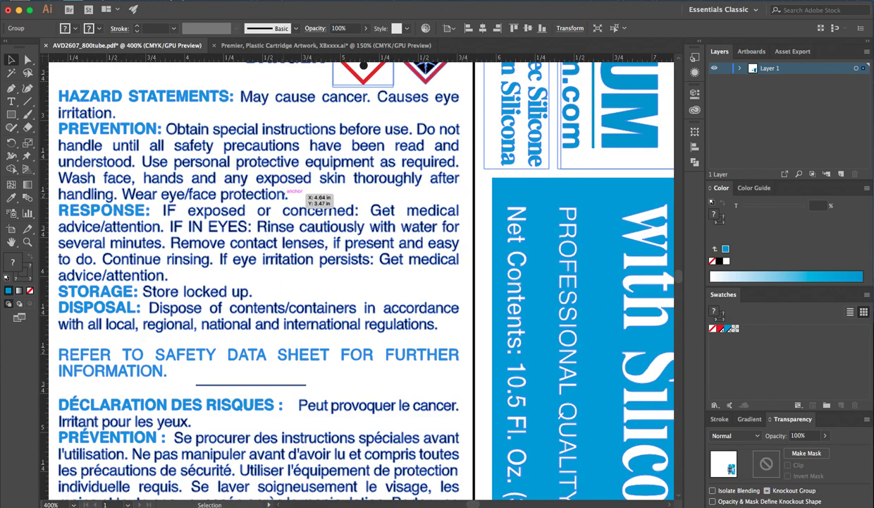
pyautogui.scroll(-1, 287, 195)
pyautogui.scroll(-2, 389, 234)
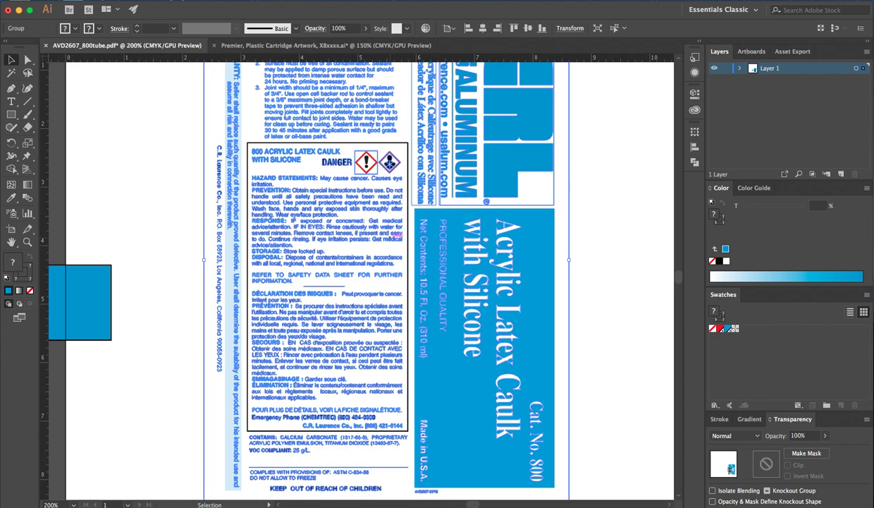
pyautogui.click(358, 234)
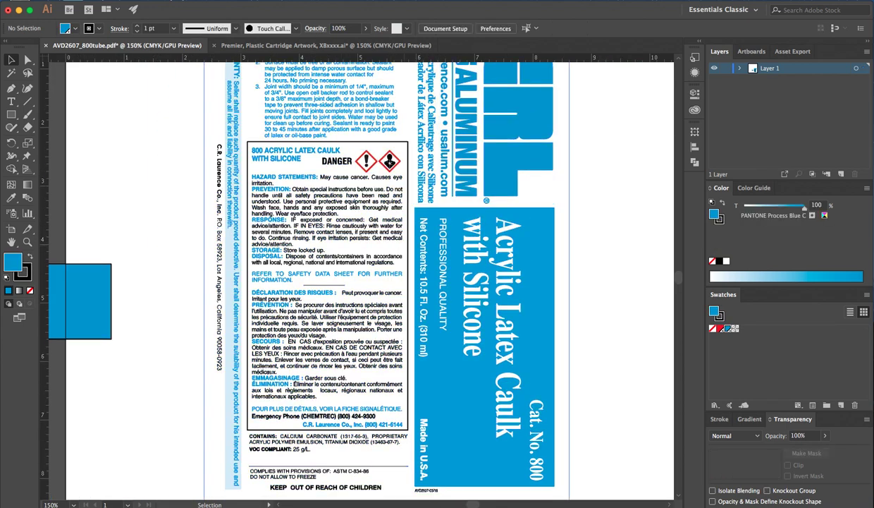
pyautogui.rightClick(400, 235)
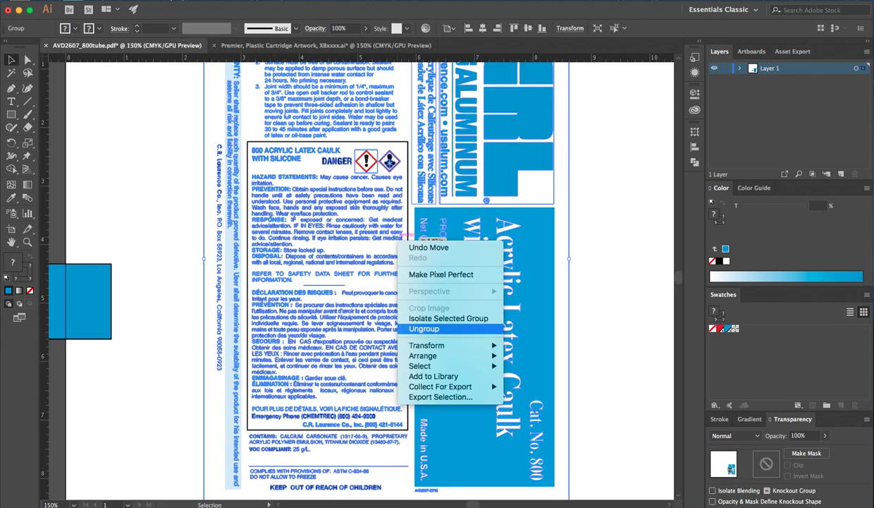
pyautogui.click(424, 329)
pyautogui.hotkey('ctrl', 'shift', 'a')
pyautogui.scroll(-3, 201, 218)
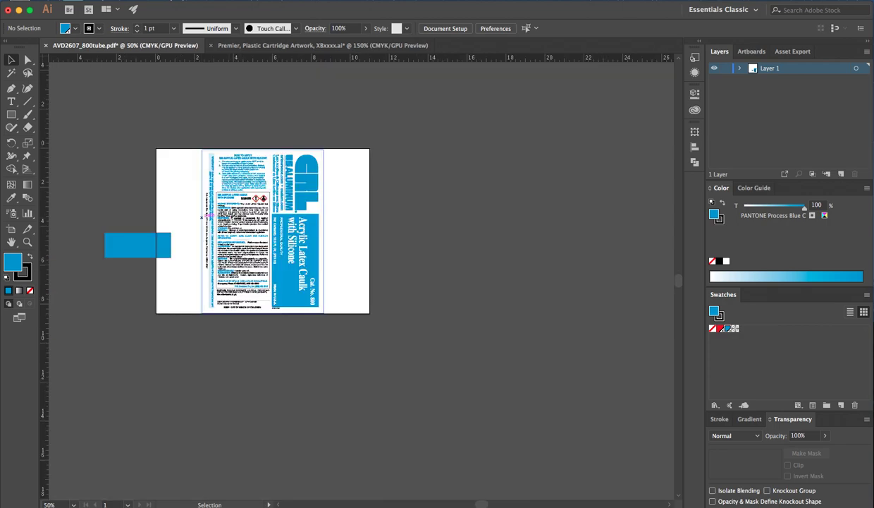
# Move the fragments "concerned:", "ontact", "persists:" and "ontents/containers" out of their lines in the English safety text.
pyautogui.click(233, 210)
pyautogui.scroll(7, 228, 204)
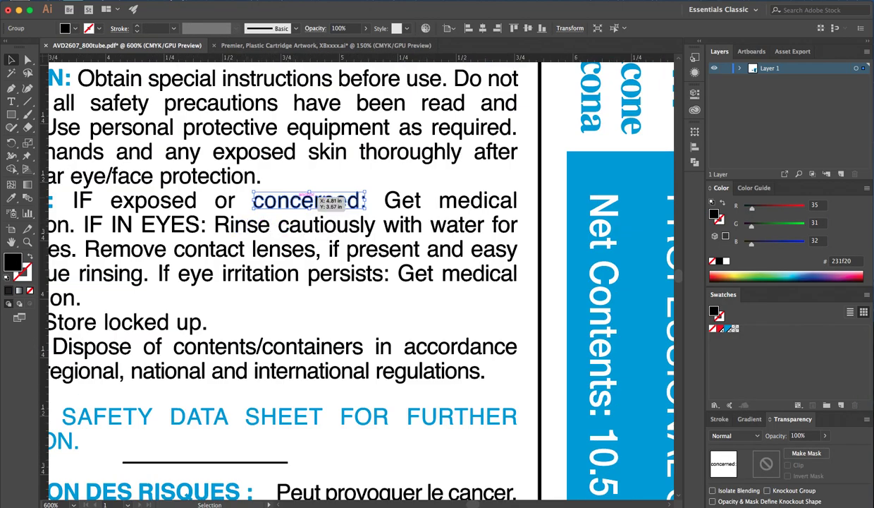
pyautogui.moveTo(297, 197); pyautogui.dragTo(304, 193)
pyautogui.scroll(-2, 404, 222)
pyautogui.click(354, 234)
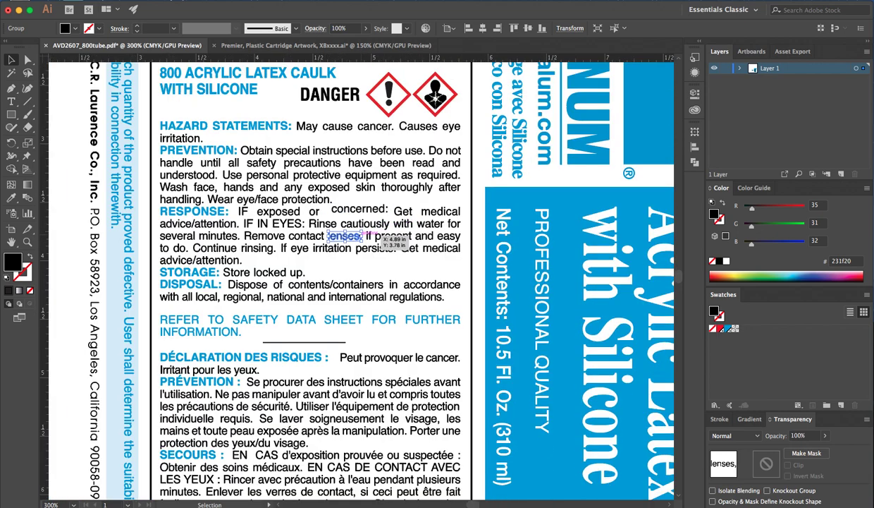
pyautogui.moveTo(310, 234); pyautogui.dragTo(310, 258)
pyautogui.moveTo(378, 248); pyautogui.dragTo(398, 249)
pyautogui.click(415, 272)
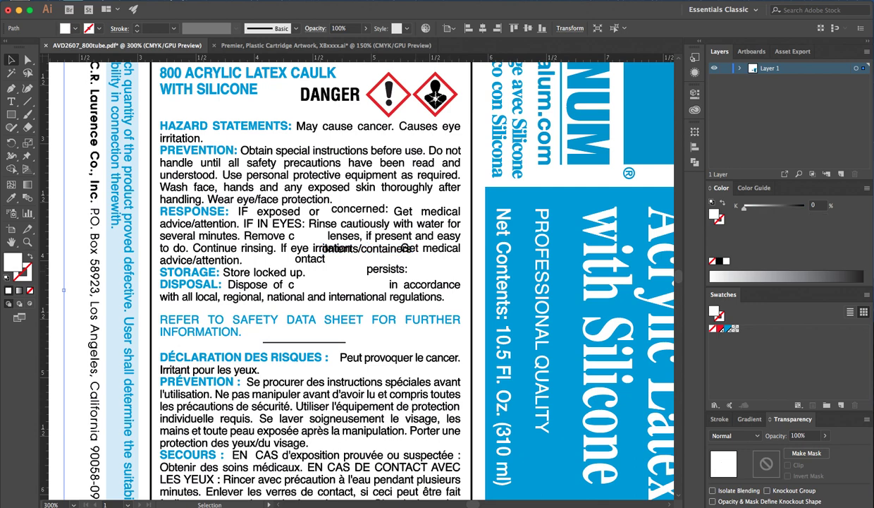
# Pull the word "cancer" out of the hazard statement and move the safety panel's clipped black border to the left of the text.
pyautogui.scroll(-1, 415, 272)
pyautogui.moveTo(252, 241); pyautogui.dragTo(401, 286)
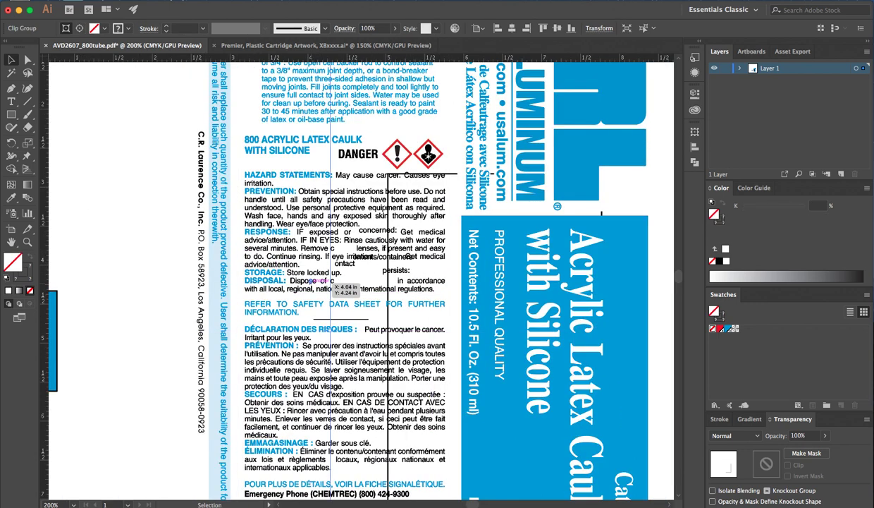
pyautogui.moveTo(387, 176); pyautogui.dragTo(159, 183)
pyautogui.moveTo(388, 174); pyautogui.dragTo(138, 186)
# Release the clipping mask on the black border and move the border right and down across the blue product panel.
pyautogui.scroll(-2, 153, 198)
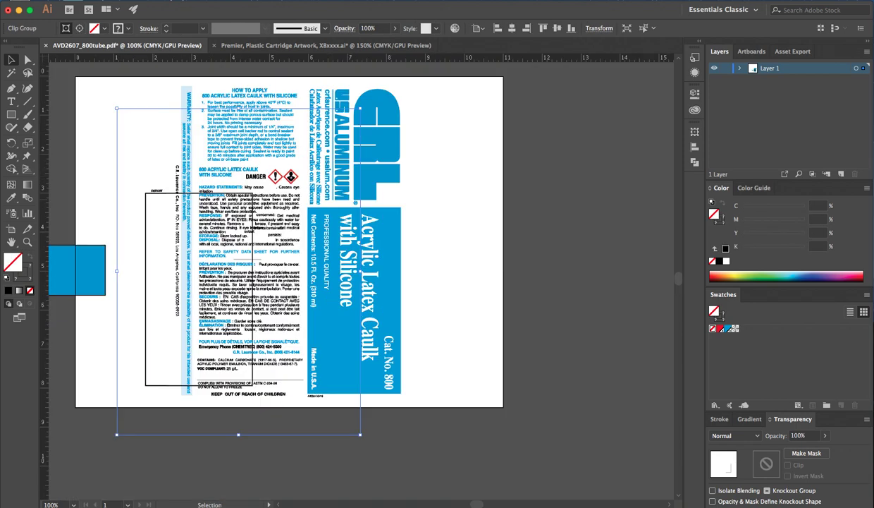
pyautogui.scroll(-1, 289, 241)
pyautogui.scroll(1, 147, 197)
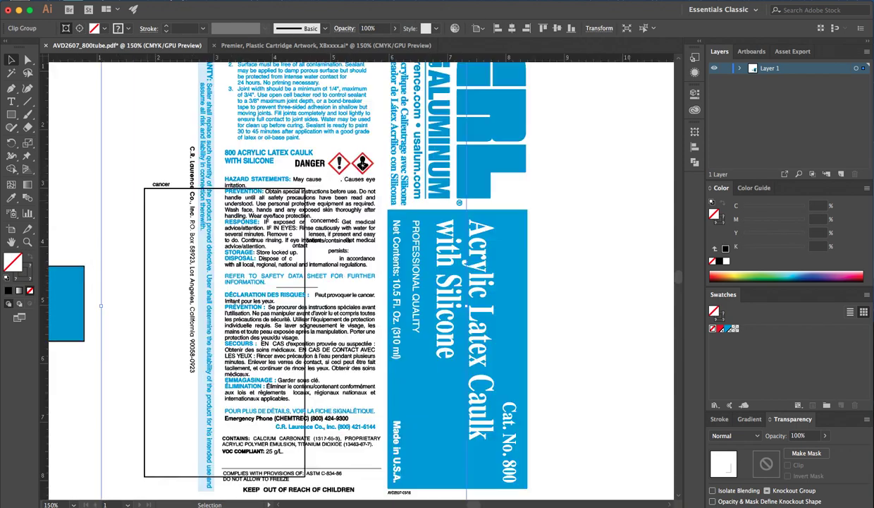
pyautogui.scroll(-1, 146, 197)
pyautogui.rightClick(146, 198)
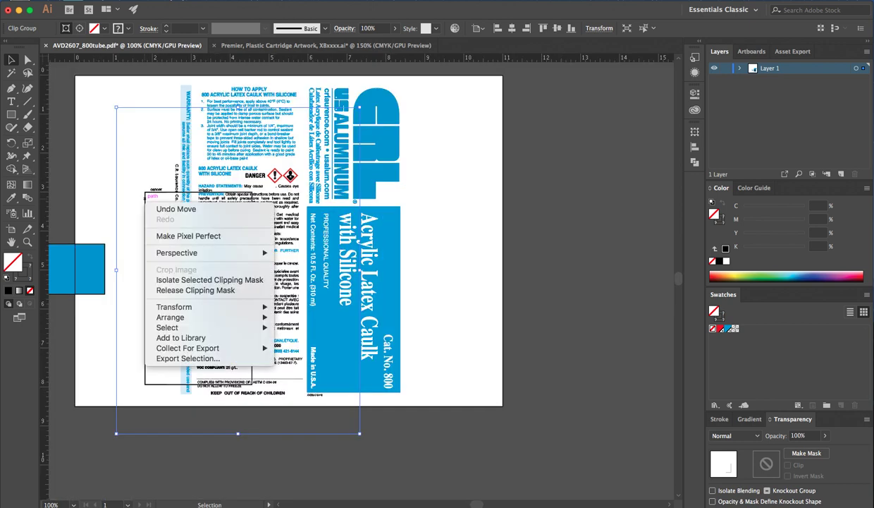
pyautogui.click(195, 290)
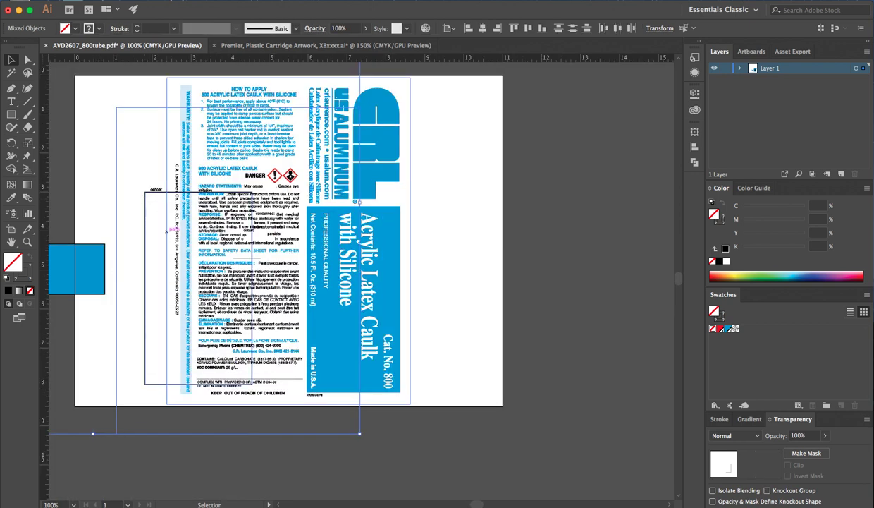
pyautogui.moveTo(144, 210); pyautogui.dragTo(306, 246)
pyautogui.click(142, 201)
pyautogui.press('super+minus')
pyautogui.press('super+minus')
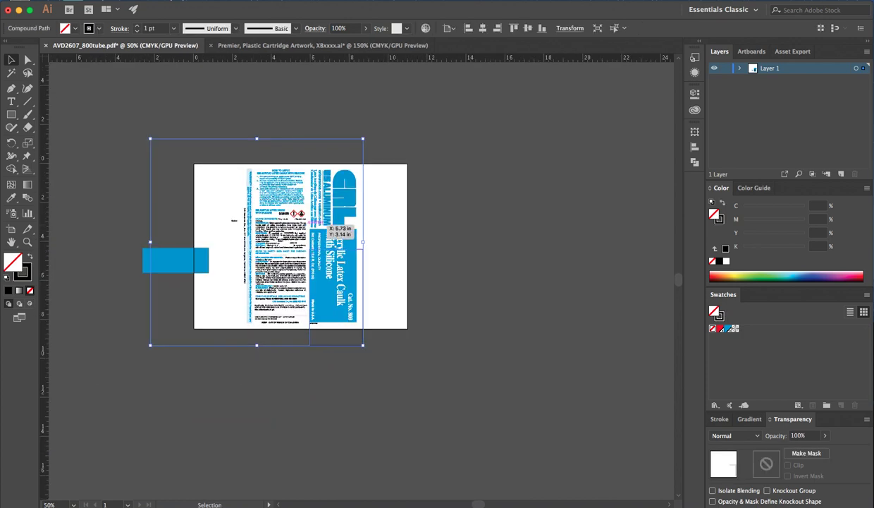
# Switch to Outline view, shift the word "maximum" down in the application text, and move the large released mask rectangle slightly right and down.
pyautogui.press('super+y')
pyautogui.press('v')
pyautogui.press('super+plus')
pyautogui.press('super+plus')
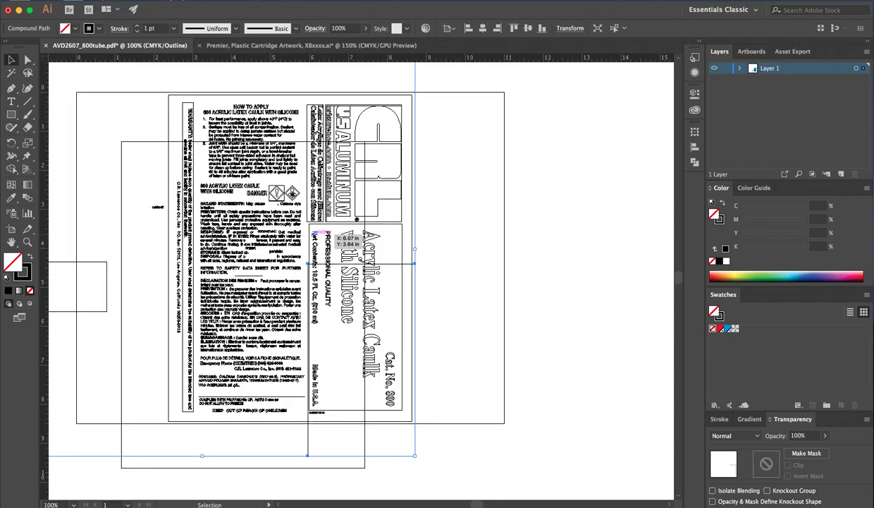
pyautogui.press('super+shift+a')
pyautogui.click(253, 168)
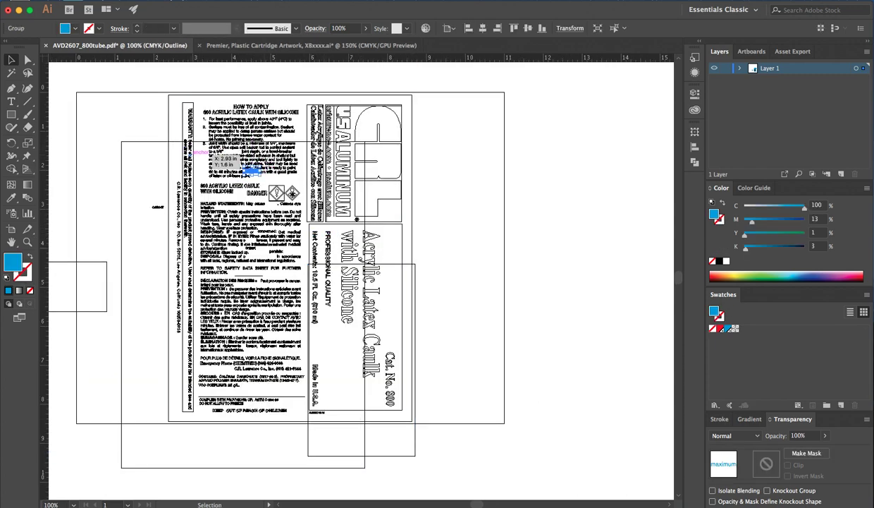
pyautogui.moveTo(148, 141); pyautogui.dragTo(172, 150)
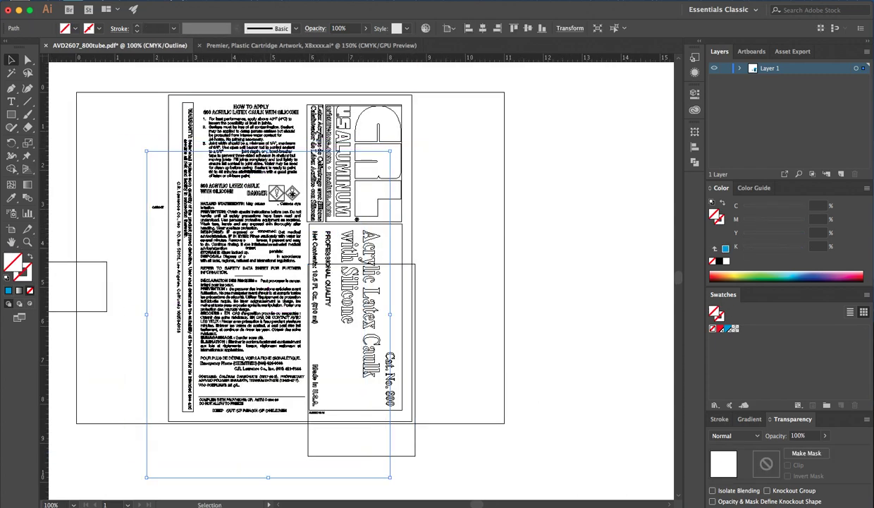
# Select parts of the CRL logo and move the clipped vertical line from the logo block to the blank area right of the label.
pyautogui.scroll(2, 378, 126)
pyautogui.click(341, 105)
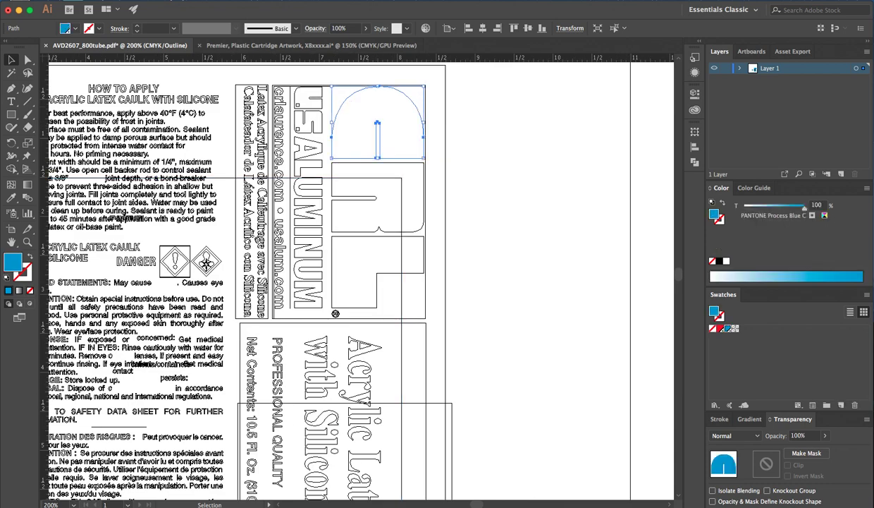
pyautogui.click(356, 162)
pyautogui.click(353, 225)
pyautogui.click(352, 235)
pyautogui.click(360, 215)
pyautogui.click(366, 200)
pyautogui.click(458, 92)
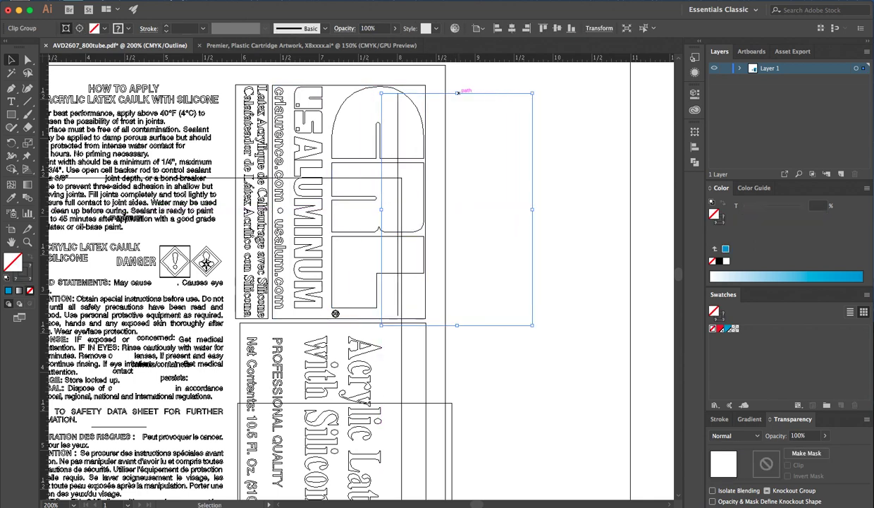
pyautogui.moveTo(472, 92); pyautogui.dragTo(561, 108)
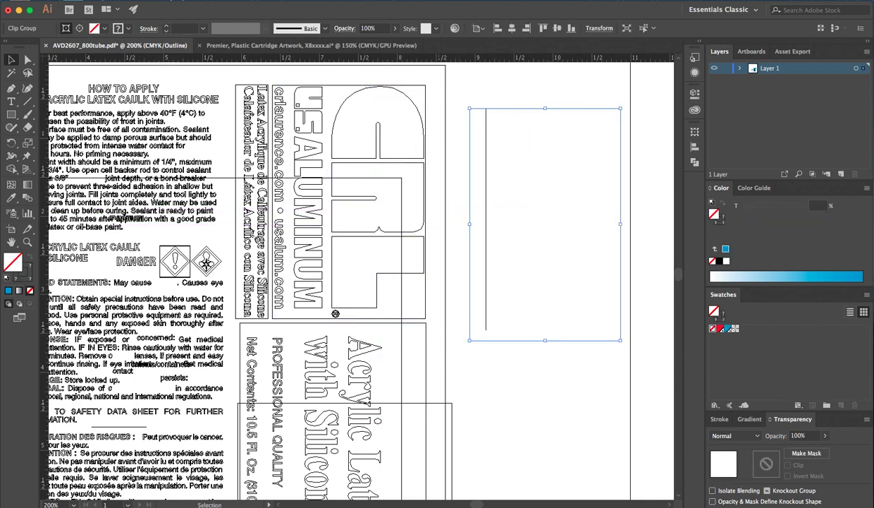
# Compare the moved clip group in Preview and Outline views, finishing in Preview.
pyautogui.press('a')
pyautogui.press('super+y')
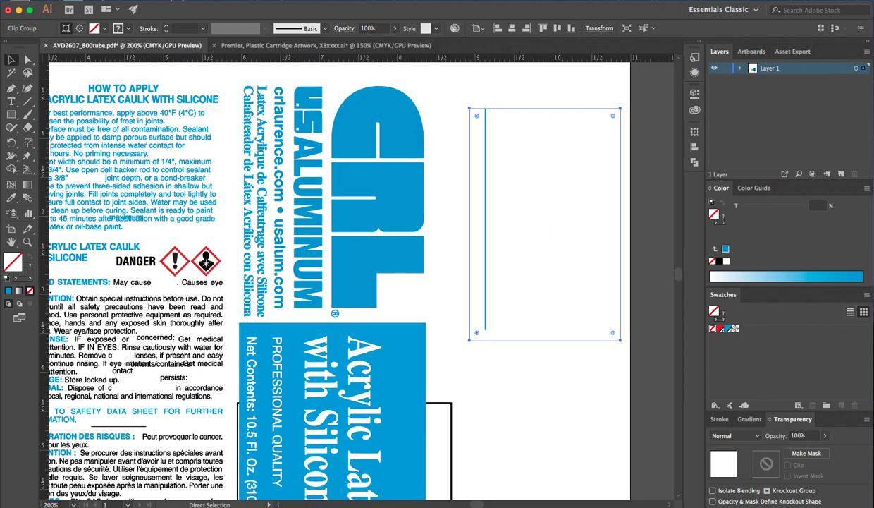
pyautogui.press('super+y')
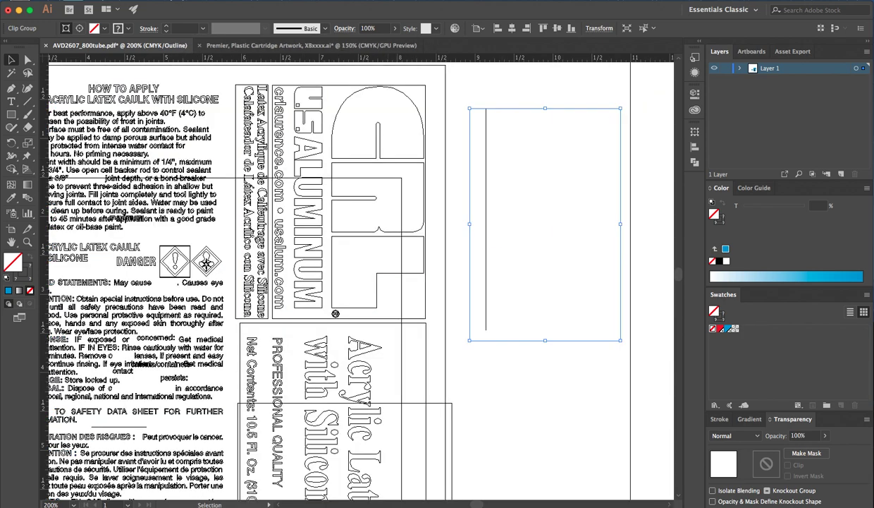
pyautogui.press('super+minus')
pyautogui.press('super+equal')
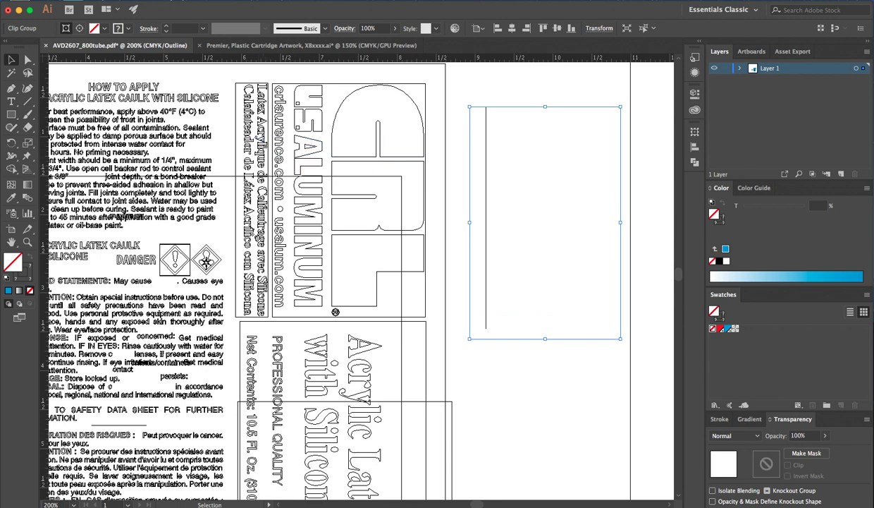
pyautogui.press('super+y')
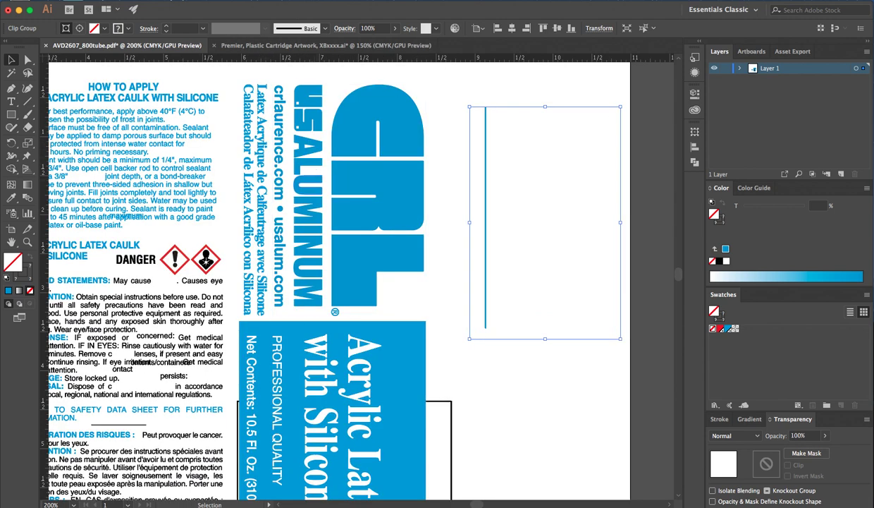
# Select the white rectangle behind the French and Spanish product lines, and the word "bond-breaker" in the application text.
pyautogui.click(265, 210)
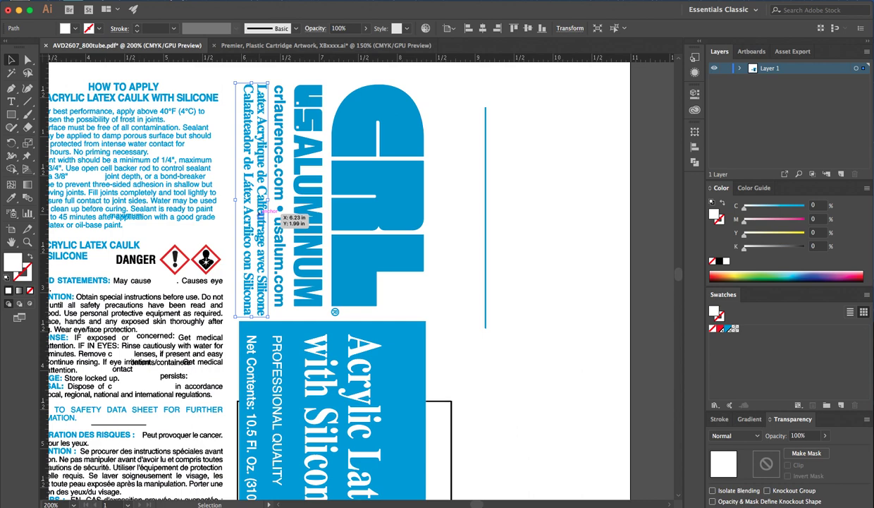
pyautogui.doubleClick(259, 205)
pyautogui.press('Escape')
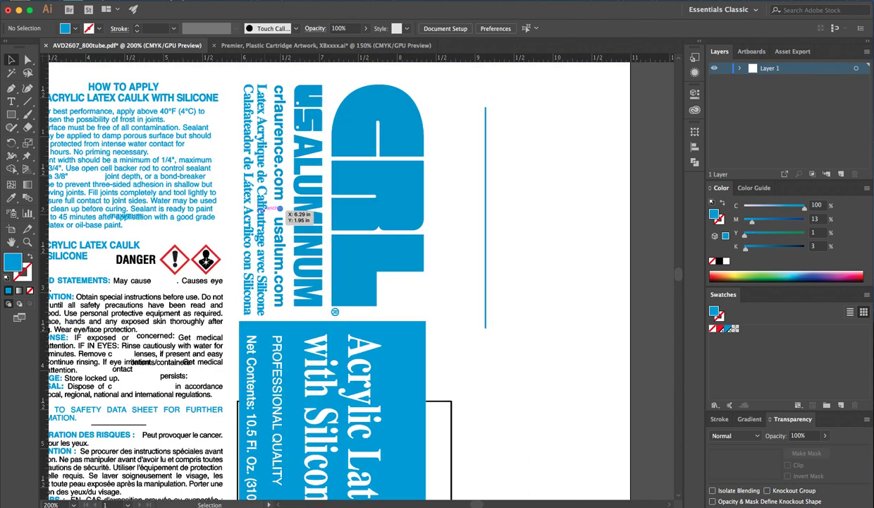
pyautogui.click(205, 176)
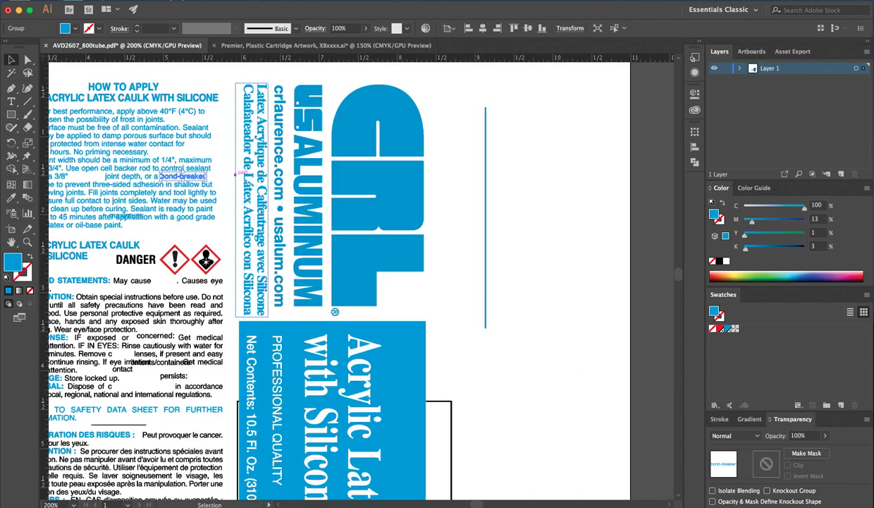
# Select separate letters and fragments of the rotated French product line, including "e", "alfeutrage", "d" and "C".
pyautogui.click(254, 159)
pyautogui.scroll(1, 252, 171)
pyautogui.click(254, 172)
pyautogui.click(269, 172)
pyautogui.moveTo(280, 166); pyautogui.dragTo(268, 188)
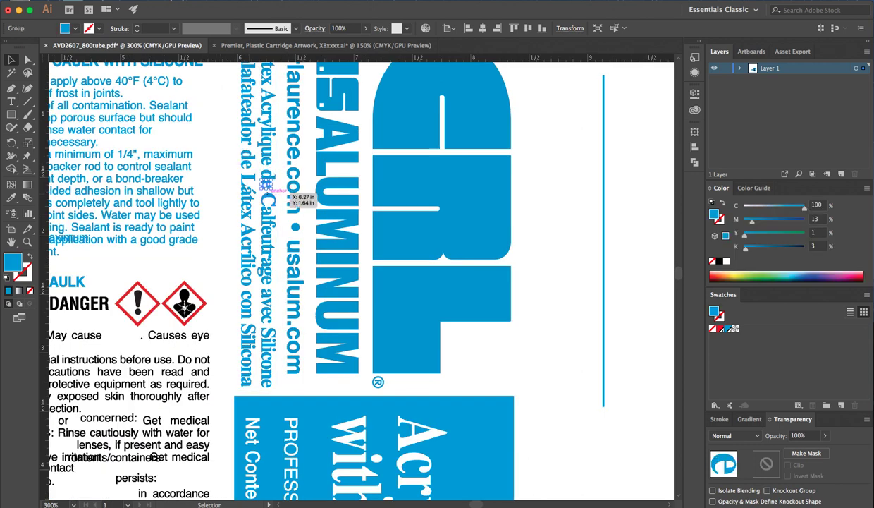
pyautogui.click(272, 203)
pyautogui.scroll(-1, 279, 203)
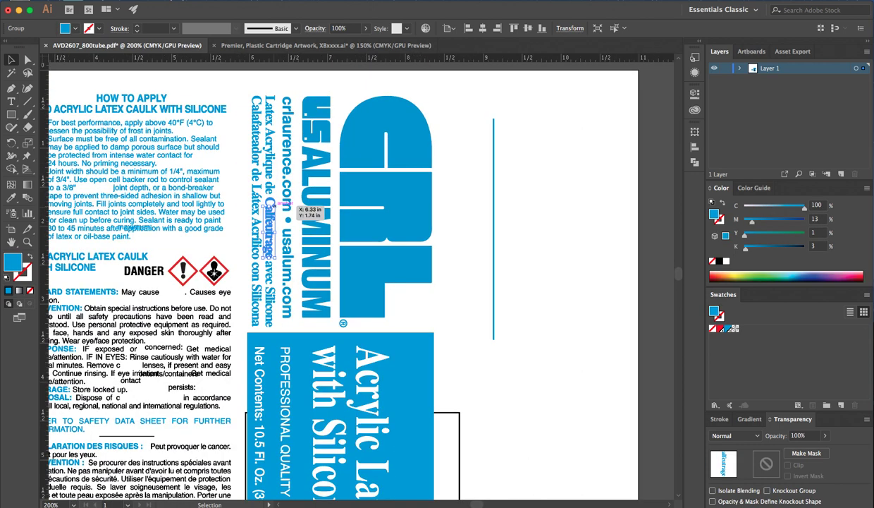
pyautogui.click(268, 187)
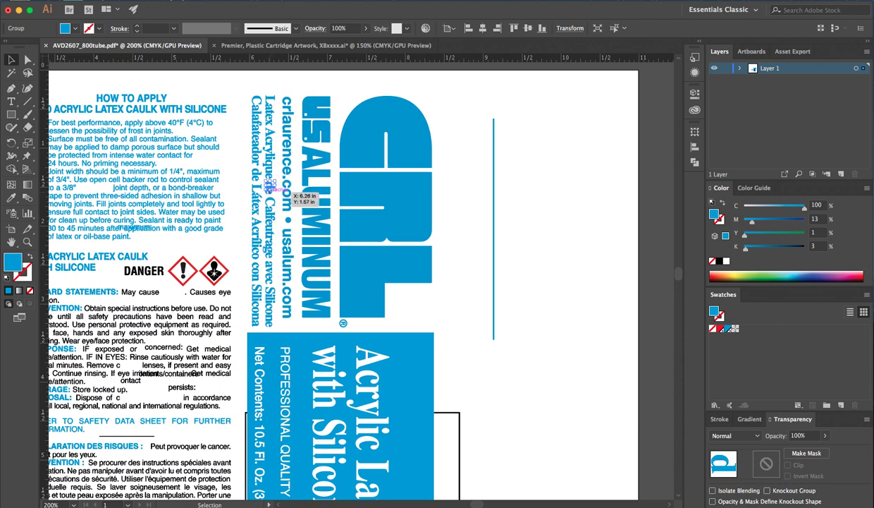
pyautogui.scroll(2, 269, 184)
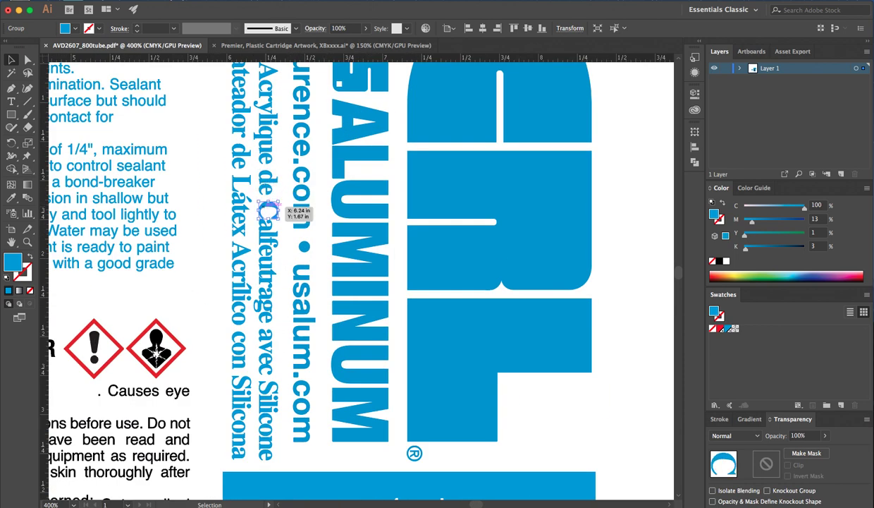
# Move the fragment "ter" out of "Water", and "alfeutrage" and "C" out of the French product line to the blank space beside it.
pyautogui.click(268, 228)
pyautogui.press('space')
pyautogui.moveTo(168, 227); pyautogui.dragTo(424, 193)
pyautogui.click(369, 193)
pyautogui.moveTo(330, 194); pyautogui.dragTo(388, 233)
pyautogui.moveTo(486, 233); pyautogui.dragTo(420, 265)
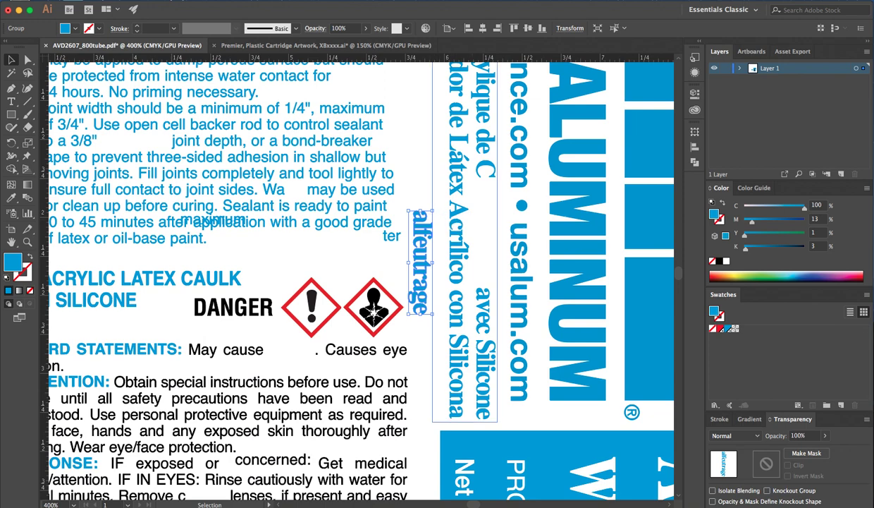
pyautogui.click(485, 167)
pyautogui.moveTo(486, 167); pyautogui.dragTo(416, 192)
# Examine how the health-hazard pictogram is built by selecting its separate black and white paths.
pyautogui.click(399, 232)
pyautogui.scroll(-1, 398, 232)
pyautogui.moveTo(382, 277); pyautogui.dragTo(399, 207)
pyautogui.click(397, 207)
pyautogui.click(396, 210)
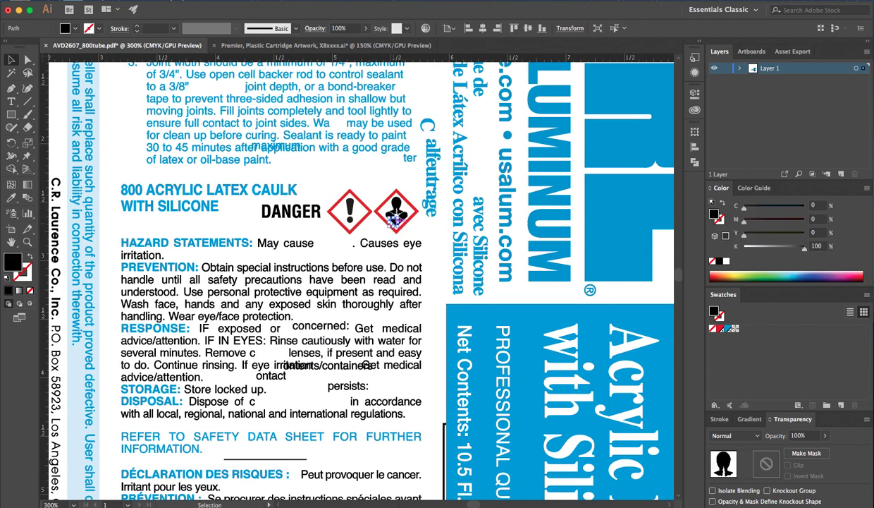
pyautogui.press('super+plus')
pyautogui.click(392, 215)
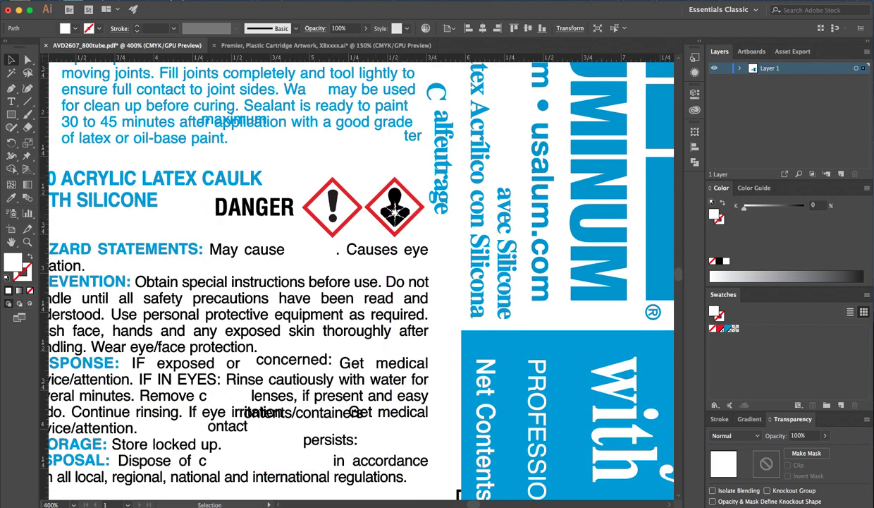
# Move the white rectangle behind the label artwork away from it to expose what it covers.
pyautogui.press('super+minus')
pyautogui.press('super+minus')
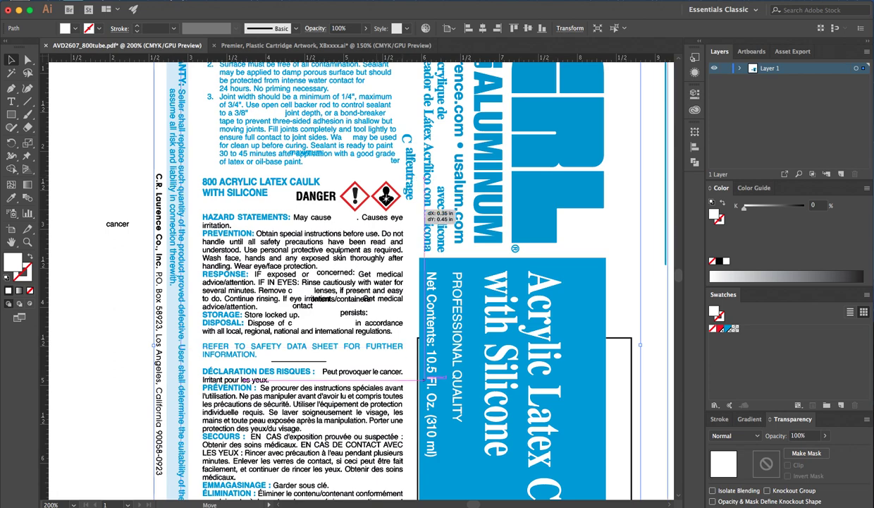
pyautogui.press('super+minus')
pyautogui.press('super+minus')
pyautogui.moveTo(388, 258); pyautogui.dragTo(519, 263)
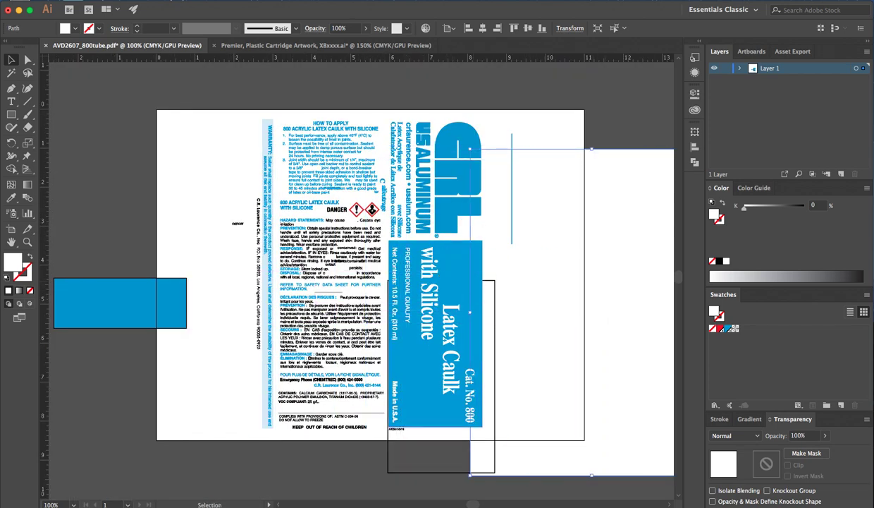
# Select a black path of the health-hazard pictogram and move the exclamation-mark pictogram down over the hazard statements.
pyautogui.press('super+equal')
pyautogui.press('super+equal')
pyautogui.click(392, 196)
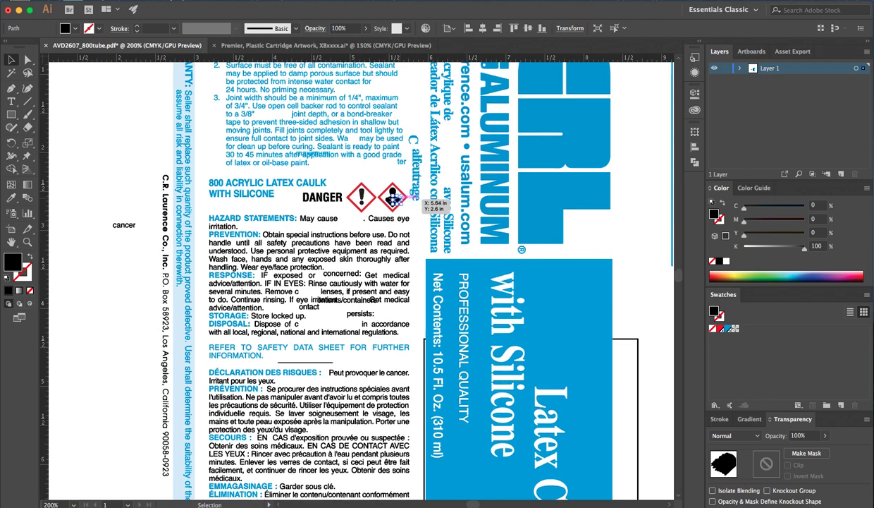
pyautogui.press('super+equal')
pyautogui.moveTo(365, 173); pyautogui.dragTo(400, 204)
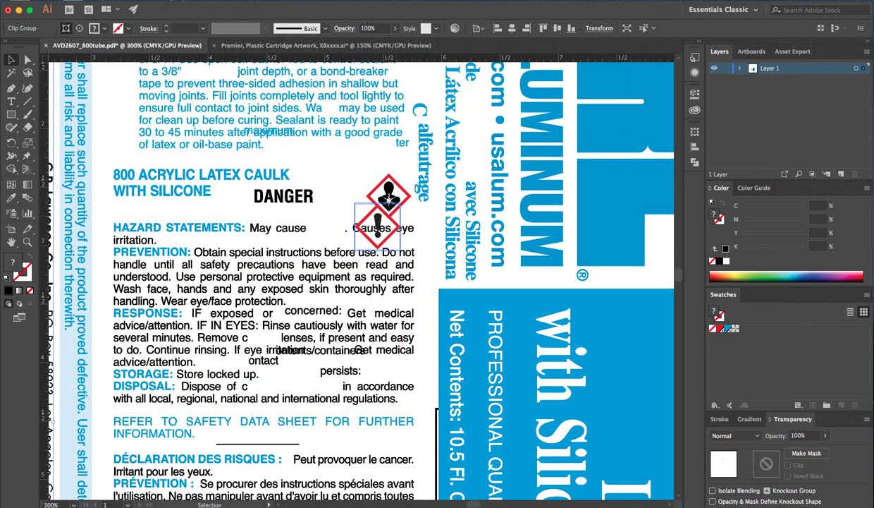
pyautogui.scroll(-1, 292, 203)
pyautogui.moveTo(293, 203); pyautogui.dragTo(294, 194)
pyautogui.moveTo(279, 265); pyautogui.dragTo(291, 206)
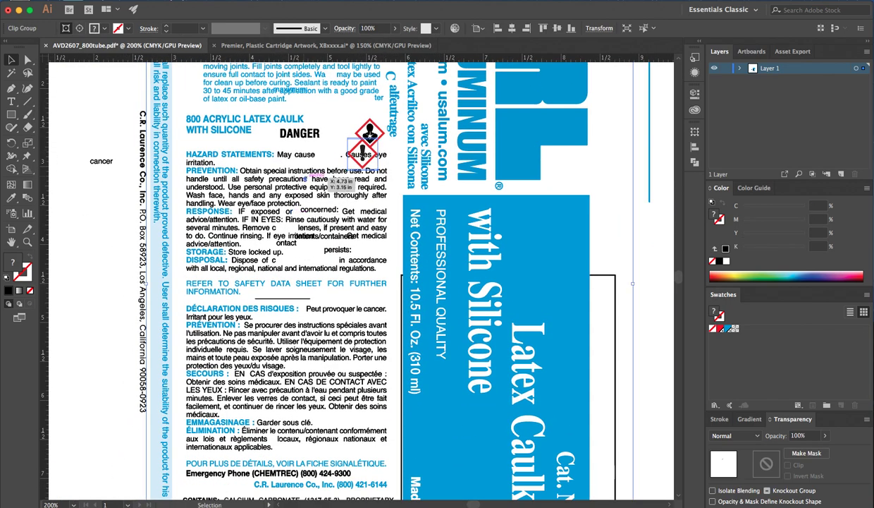
# Examine the displaced text fragments, pictograms and background pieces across the ungrouped label.
pyautogui.press('super+minus')
pyautogui.press('super+equal')
pyautogui.press('super+equal')
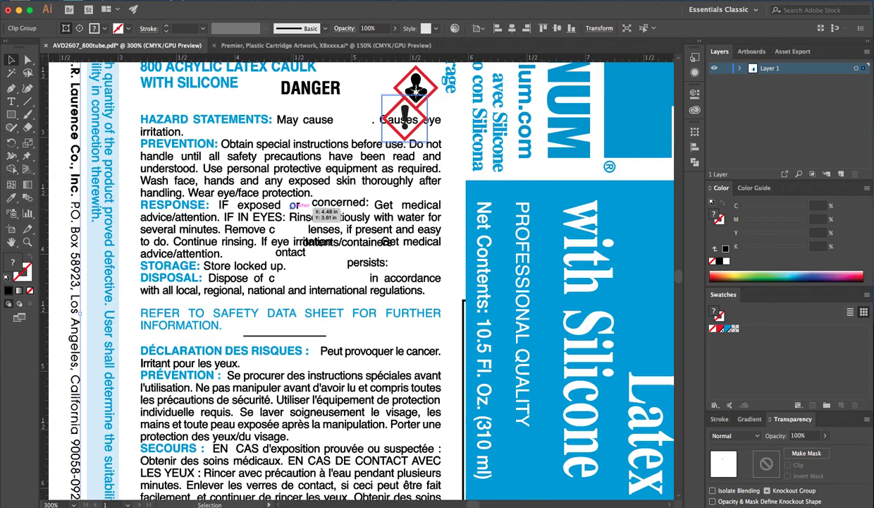
pyautogui.scroll(-1, 293, 205)
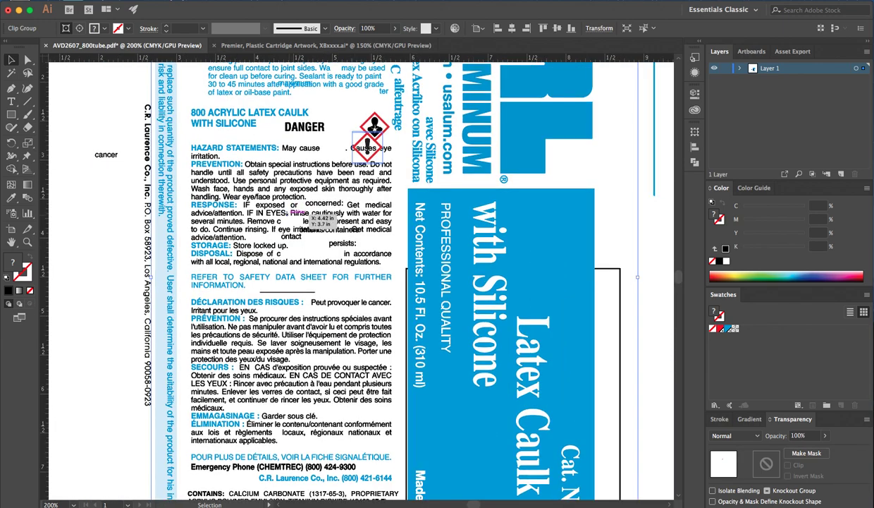
pyautogui.scroll(-2, 291, 214)
pyautogui.moveTo(310, 215); pyautogui.dragTo(312, 214)
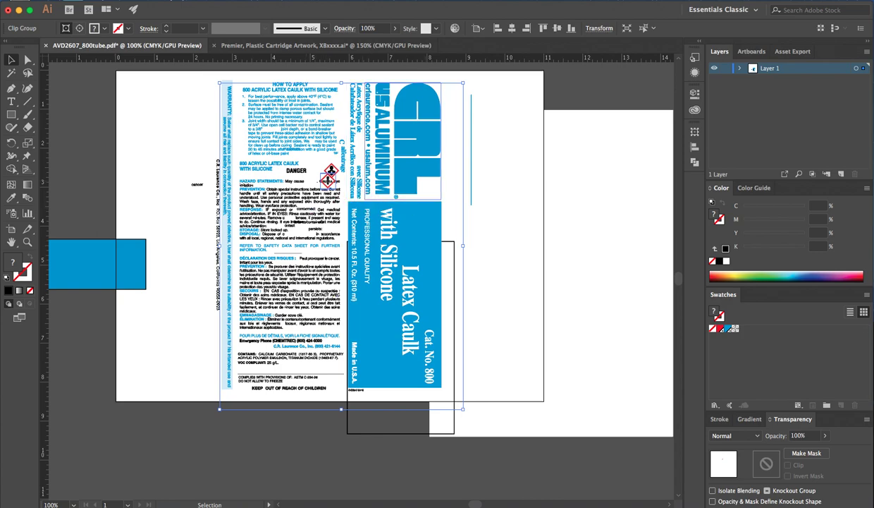
pyautogui.press('super+plus')
pyautogui.press('super+plus')
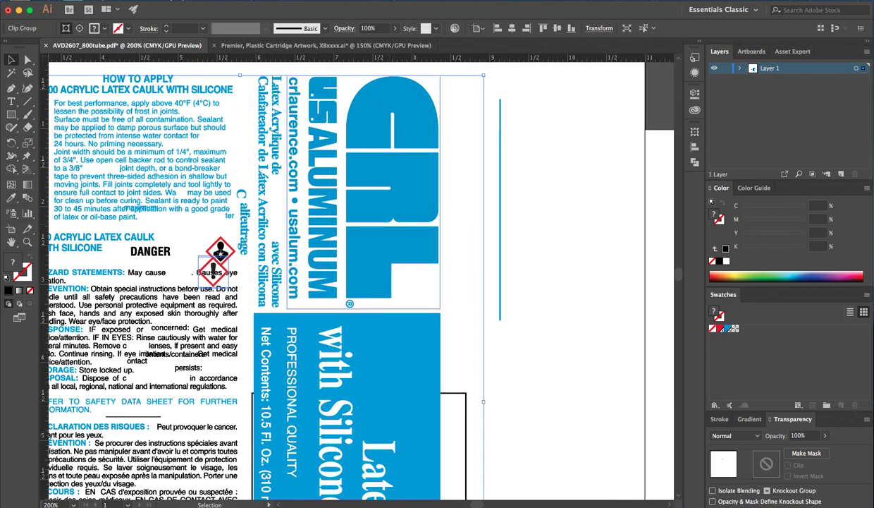
pyautogui.scroll(3, 352, 282)
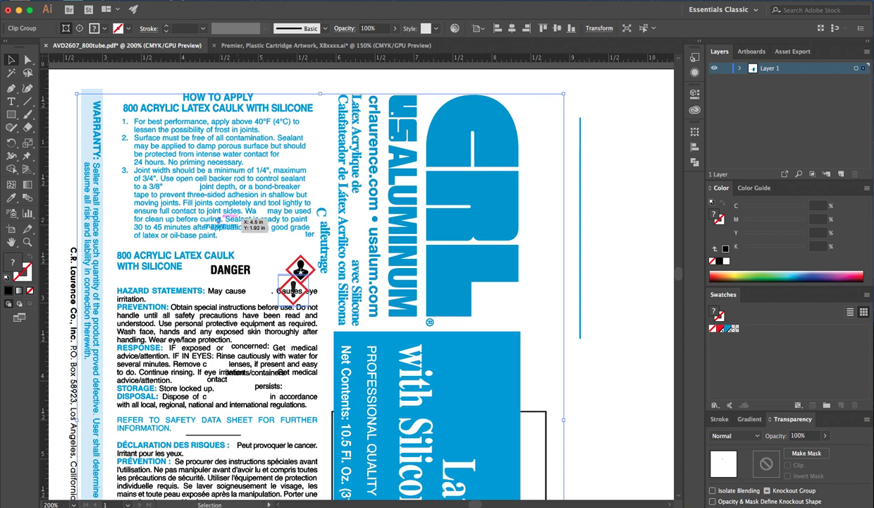
pyautogui.hscroll(-3, 224, 219)
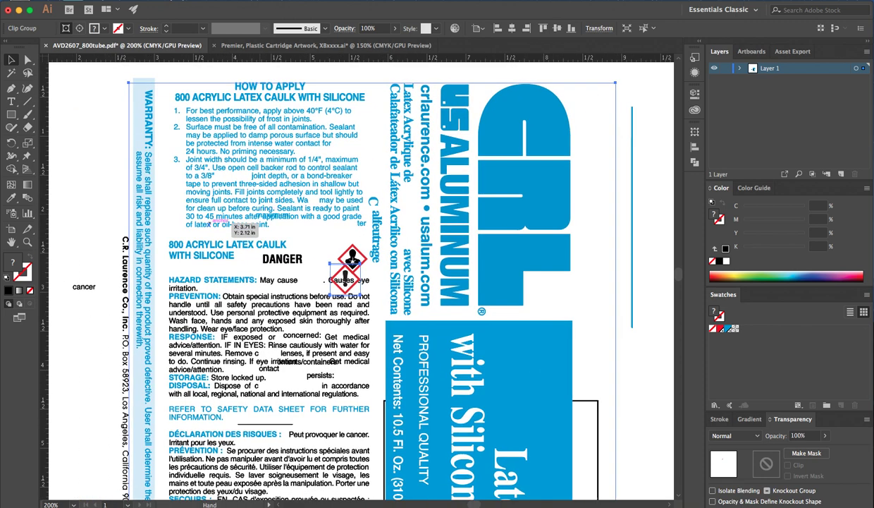
pyautogui.scroll(-3, 235, 242)
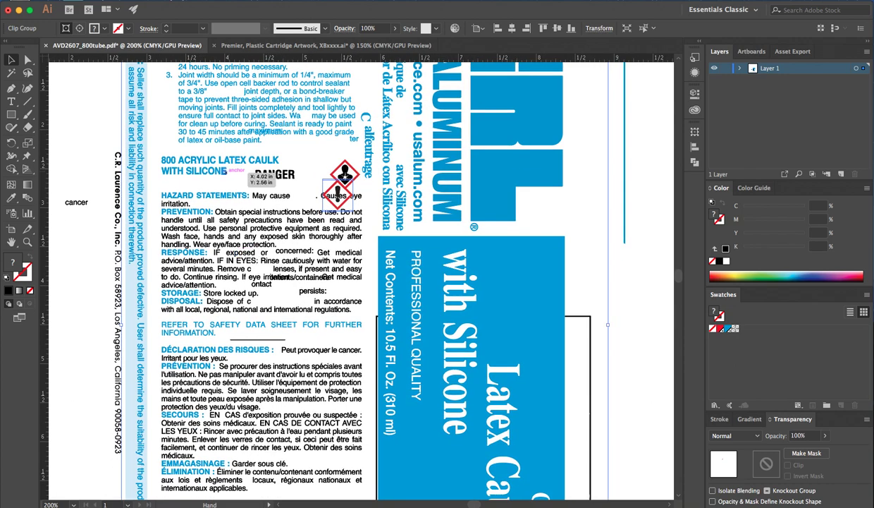
pyautogui.press('super+minus')
pyautogui.press('super+minus')
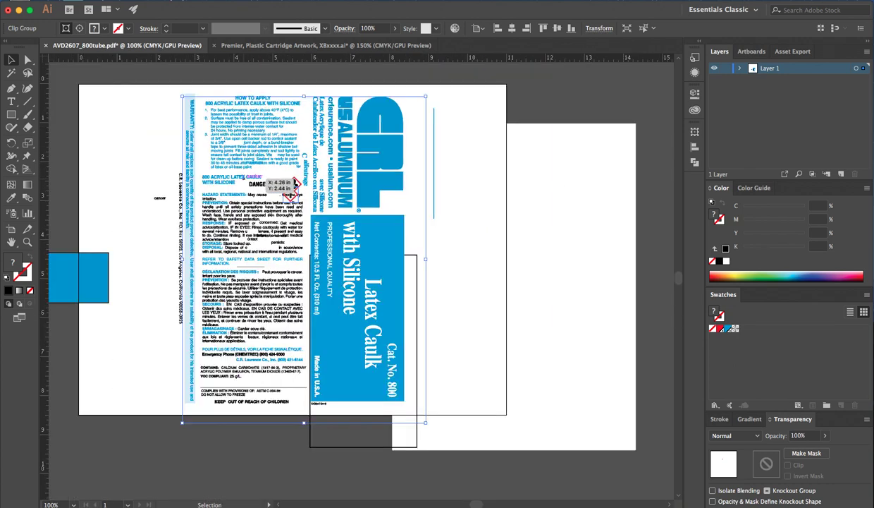
# Revert AVD2607_800tube.pdf to its saved version, discarding all the changes.
pyautogui.hscroll(2, 352, 282)
pyautogui.click(14, 1)
pyautogui.click(21, 105)
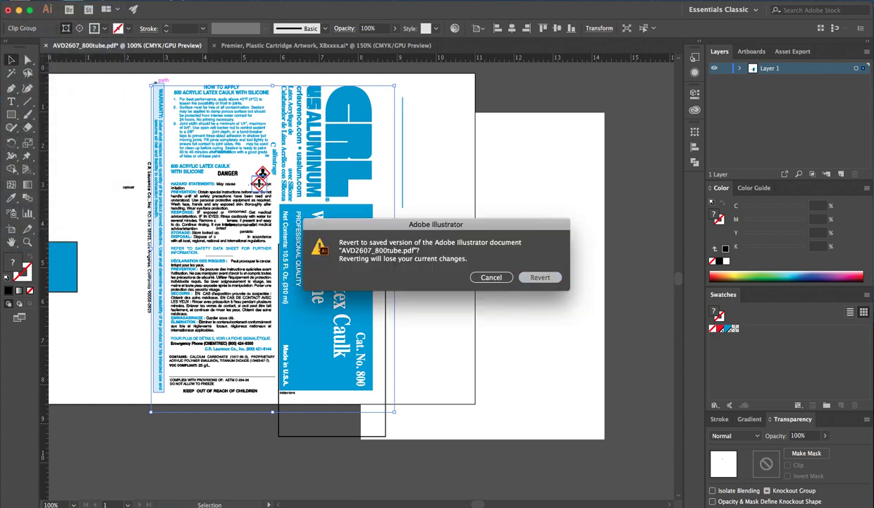
pyautogui.click(539, 277)
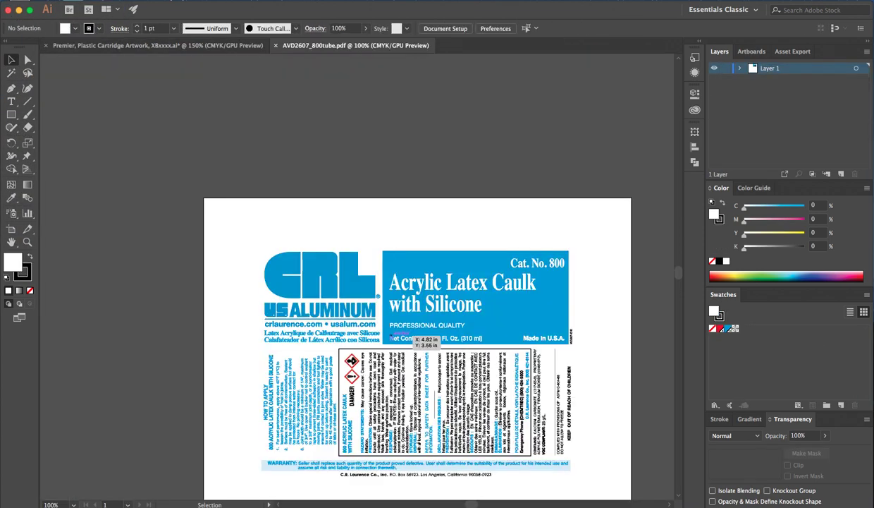
# Select the grouped label artwork and isolate it at the word "EN" in the French hazard text.
pyautogui.scroll(1, 391, 335)
pyautogui.moveTo(391, 335); pyautogui.dragTo(307, 214)
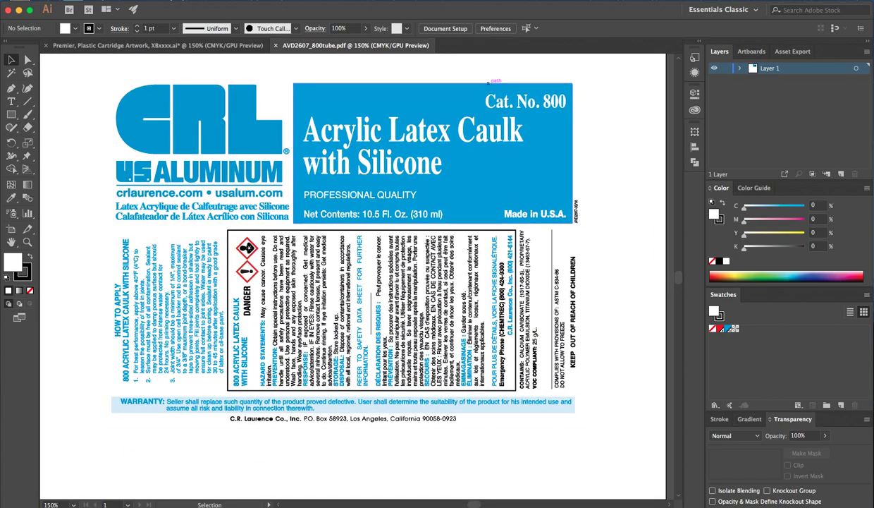
pyautogui.click(508, 110)
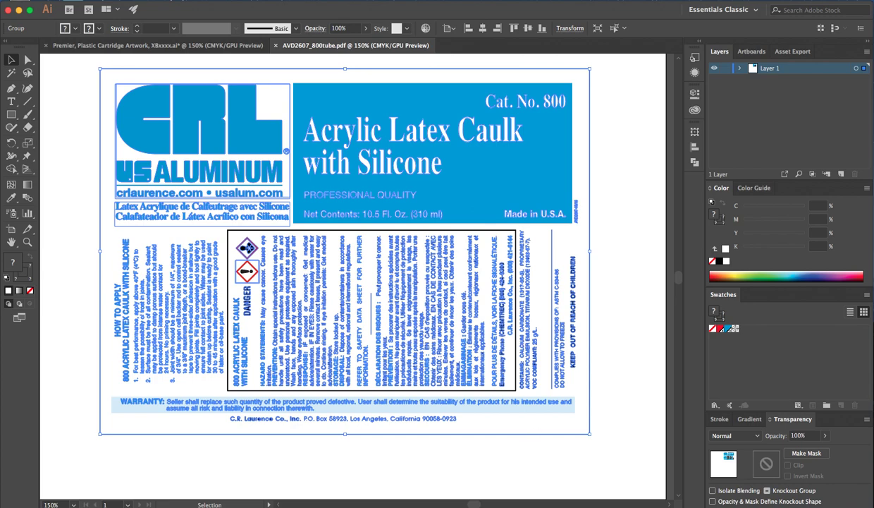
pyautogui.press('super+shift+a')
pyautogui.click(443, 305)
pyautogui.scroll(1, 449, 311)
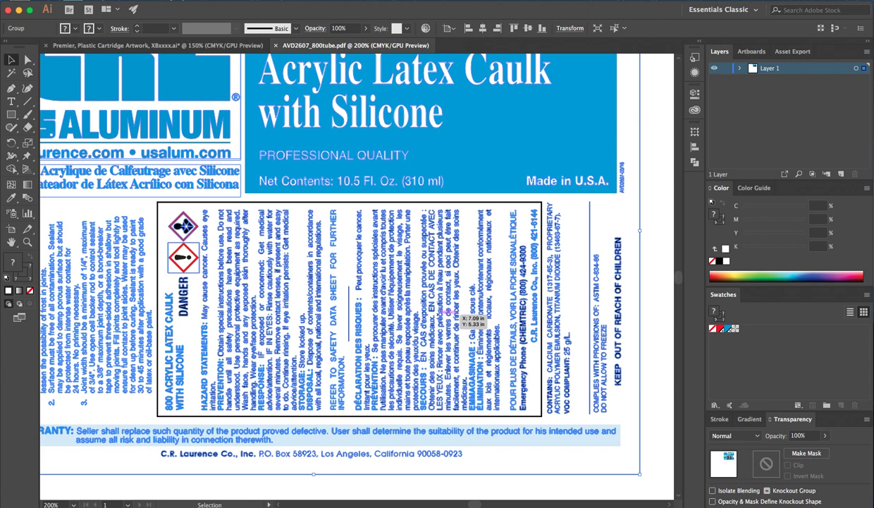
pyautogui.scroll(-1, 449, 311)
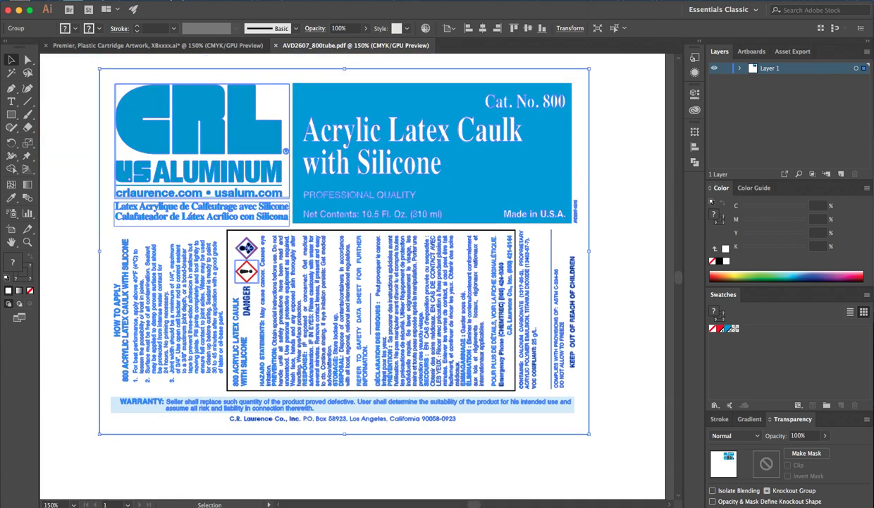
pyautogui.doubleClick(434, 309)
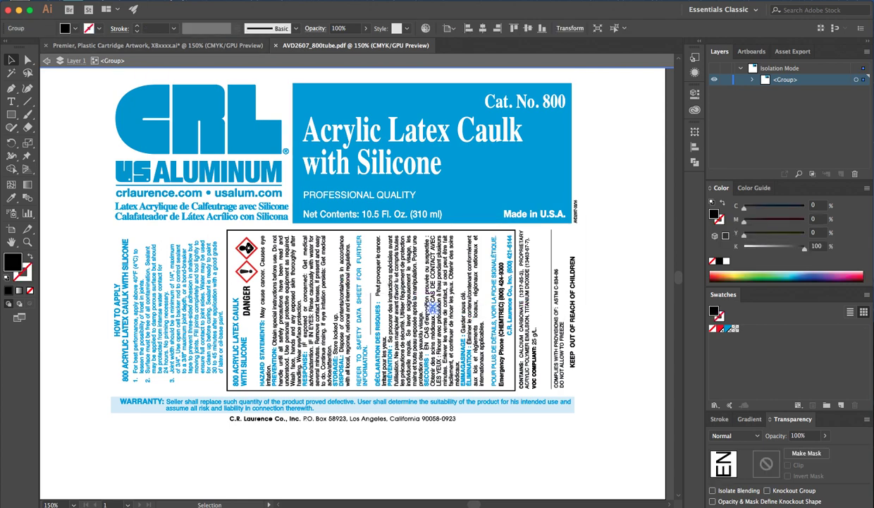
# In the Premier cartridge artwork, place a copy of the Spanish product text below the original and widen its linked text columns.
pyautogui.click(156, 45)
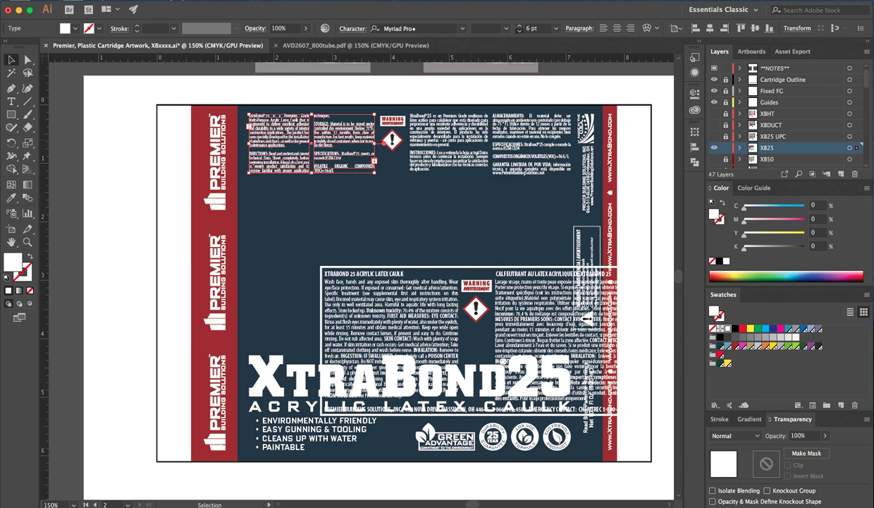
pyautogui.click(376, 161)
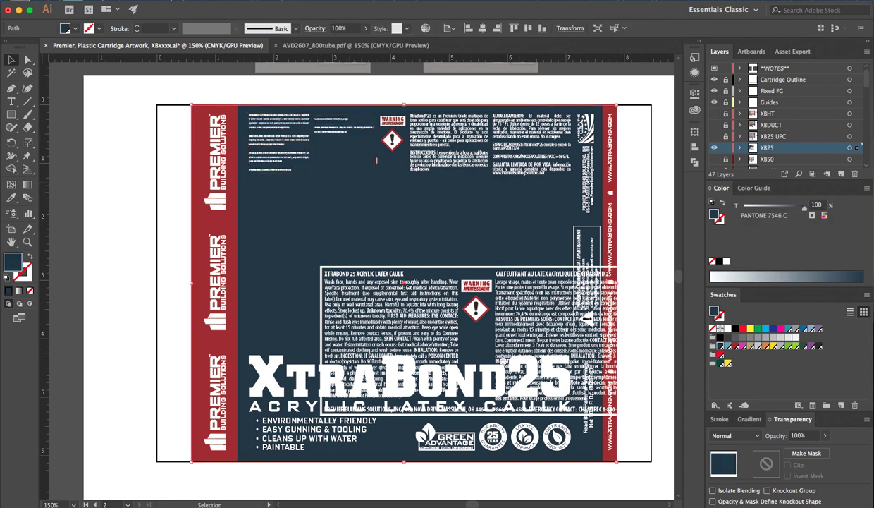
pyautogui.click(451, 141)
pyautogui.click(451, 211)
pyautogui.press('super+v')
pyautogui.moveTo(322, 250); pyautogui.dragTo(307, 189)
pyautogui.moveTo(420, 216); pyautogui.dragTo(524, 217)
pyautogui.click(458, 230)
pyautogui.press('super+=')
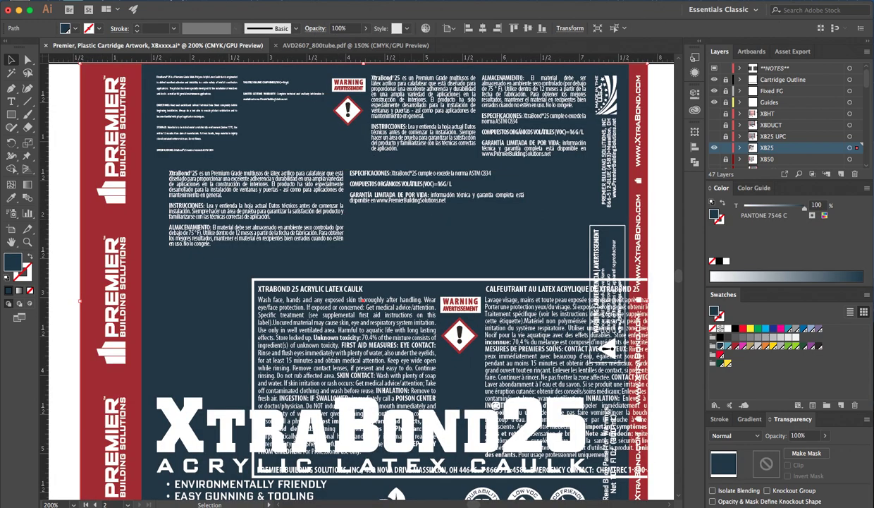
# In AVD2607_800tube.pdf, select the word "water" in the response text and a black path of the health-hazard pictogram.
pyautogui.click(352, 45)
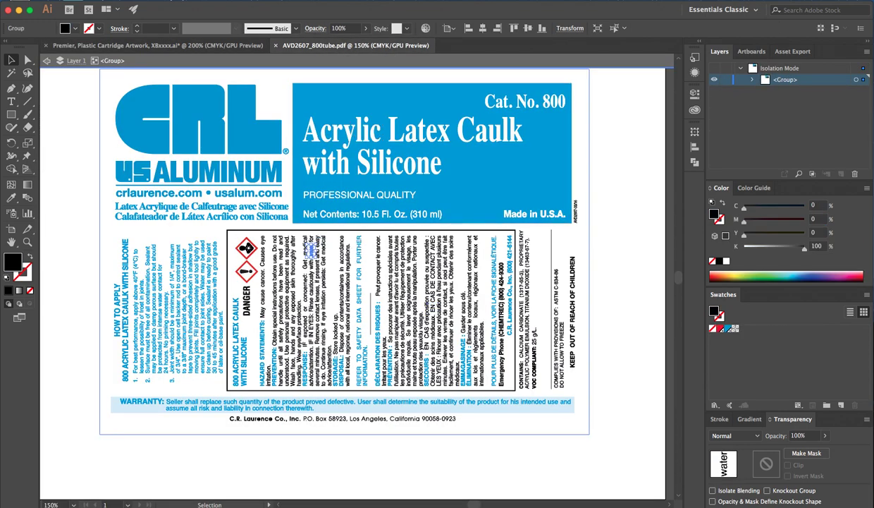
pyautogui.scroll(1, 551, 264)
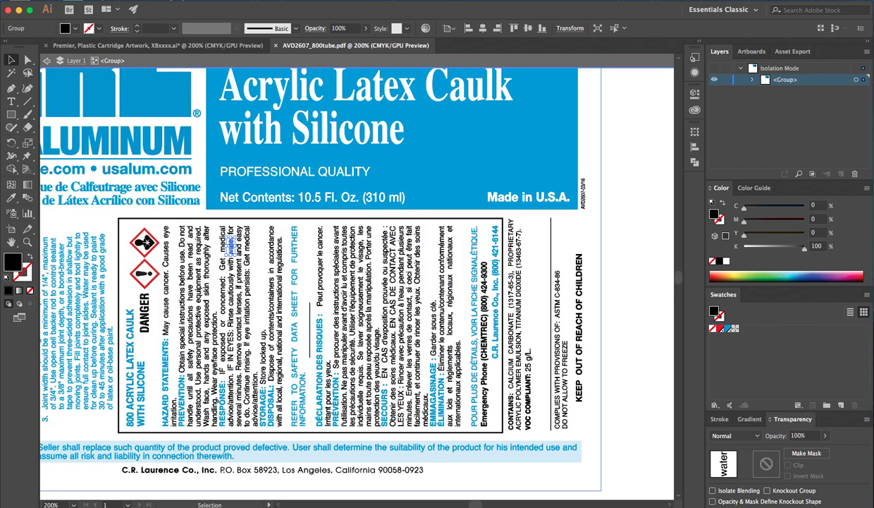
pyautogui.scroll(-1, 478, 233)
pyautogui.click(224, 241)
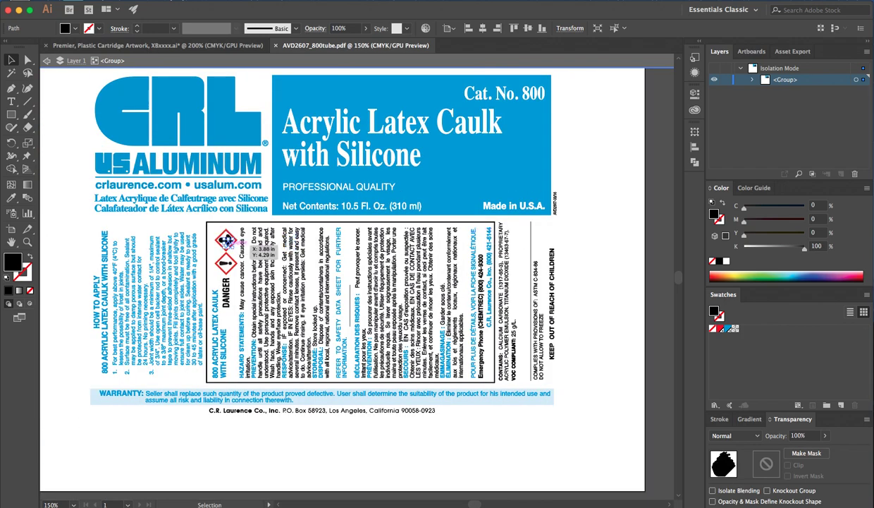
# Isolate a white path inside the label group and exit isolation mode back to the full label.
pyautogui.scroll(1, 218, 243)
pyautogui.doubleClick(218, 244)
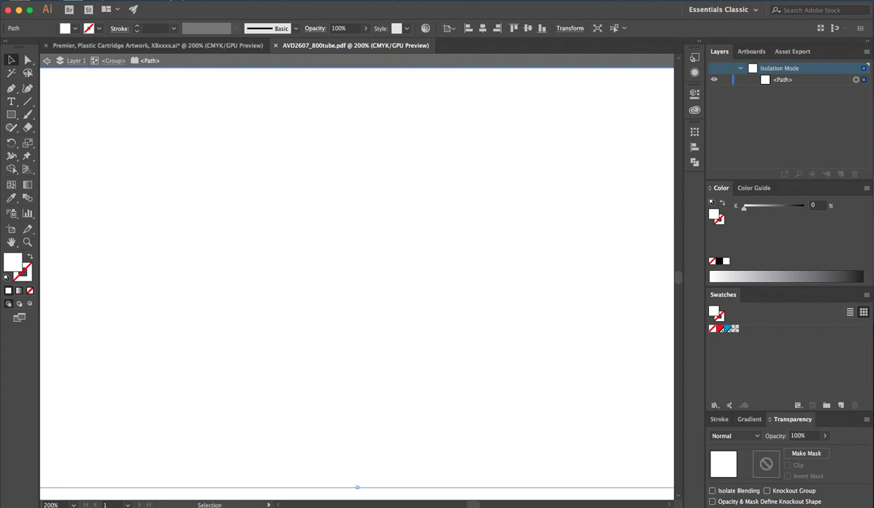
pyautogui.scroll(-3, 228, 243)
pyautogui.press('Escape')
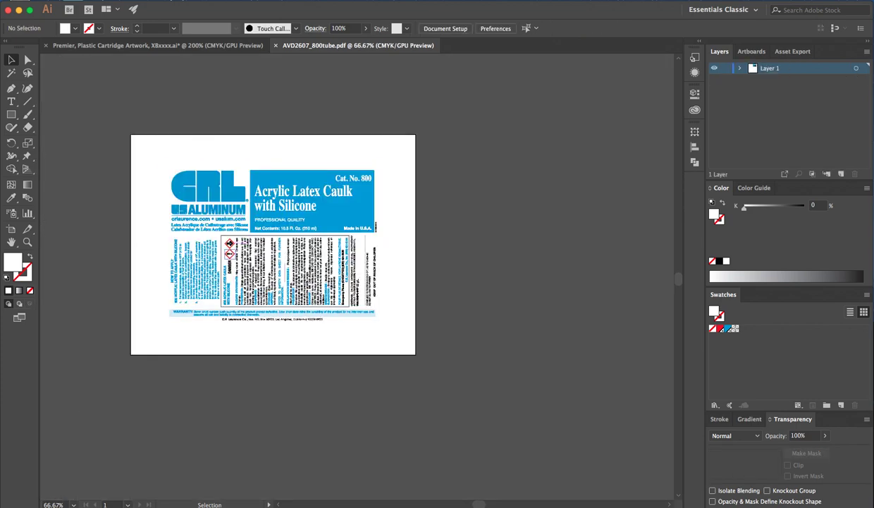
# Select the whole label group to show its outlines and clear the selection.
pyautogui.scroll(1, 251, 249)
pyautogui.click(250, 249)
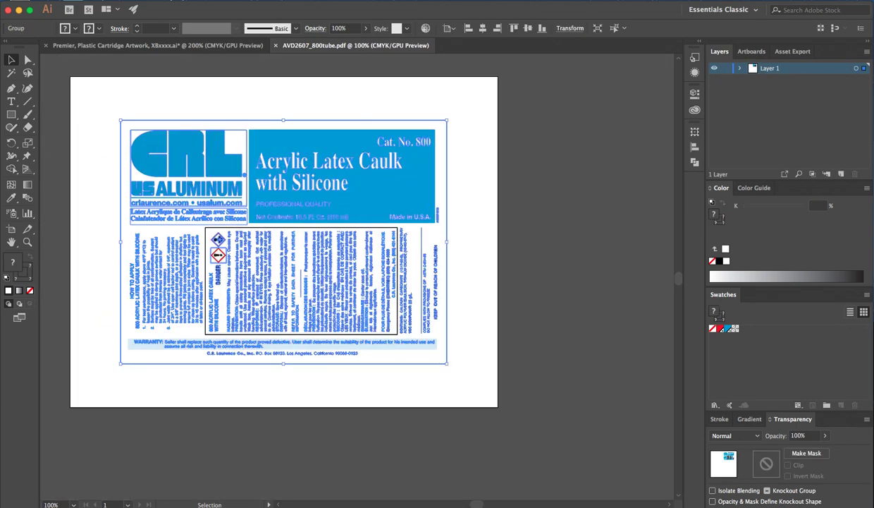
pyautogui.scroll(1, 383, 189)
pyautogui.click(502, 193)
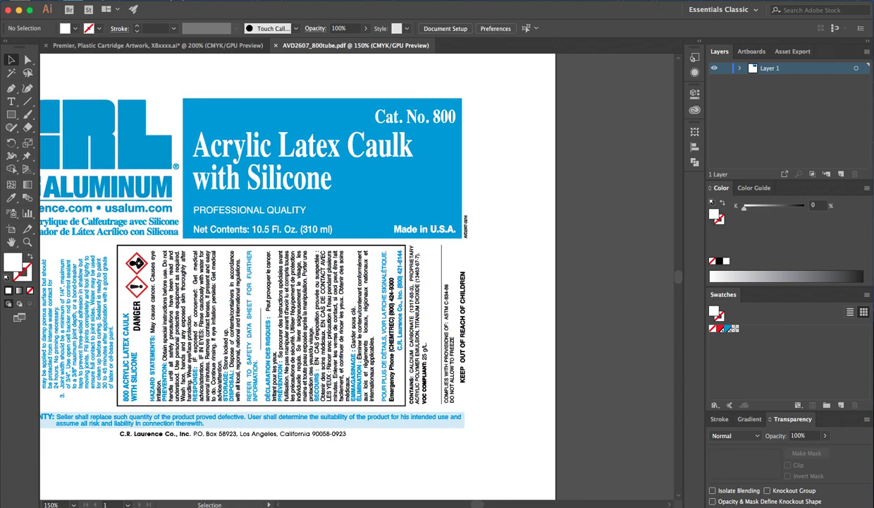
# Bring the full label into view and select all of its artwork.
pyautogui.scroll(-1, 502, 193)
pyautogui.scroll(1, 336, 233)
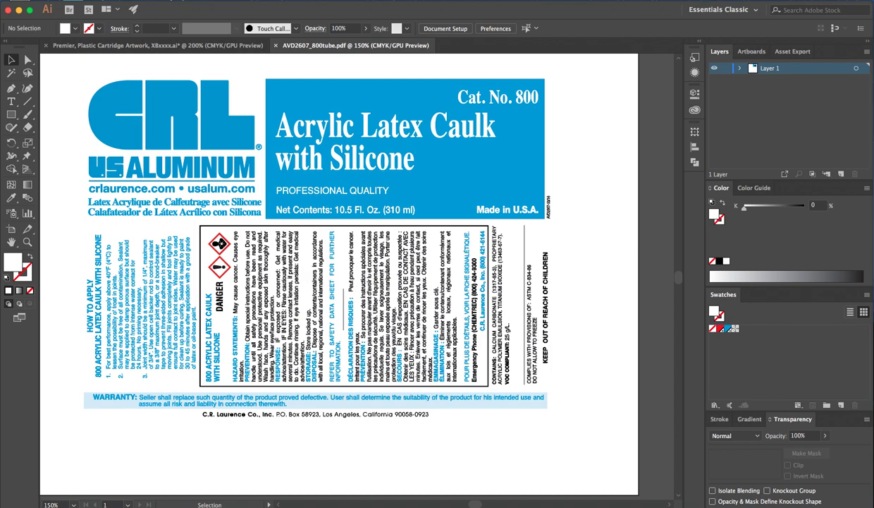
pyautogui.scroll(1, 310, 271)
pyautogui.scroll(-1, 314, 273)
pyautogui.scroll(-1, 316, 276)
pyautogui.scroll(1, 318, 277)
pyautogui.moveTo(315, 280); pyautogui.dragTo(347, 302)
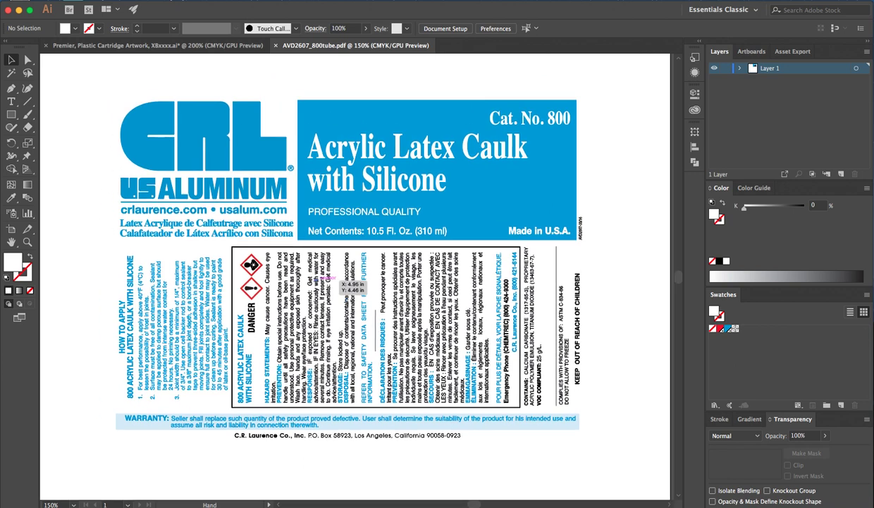
pyautogui.hotkey('ctrl', 'a')
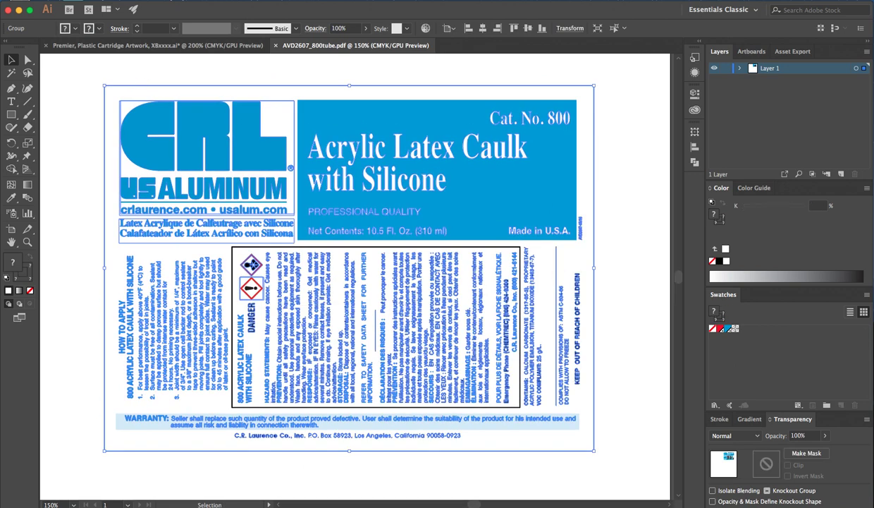